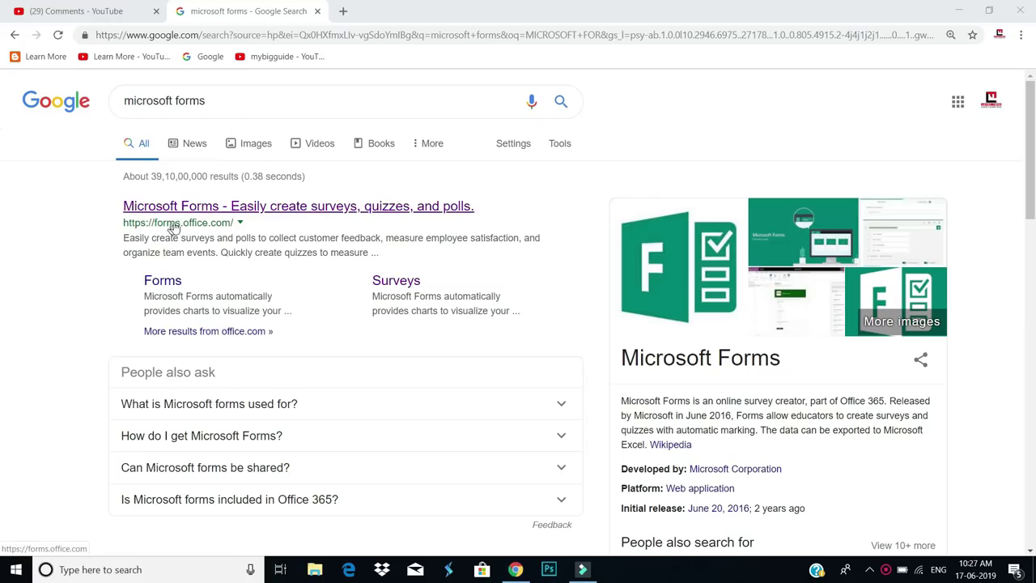
Open the Microsoft Forms website and go to its sign-in page
click(185, 207)
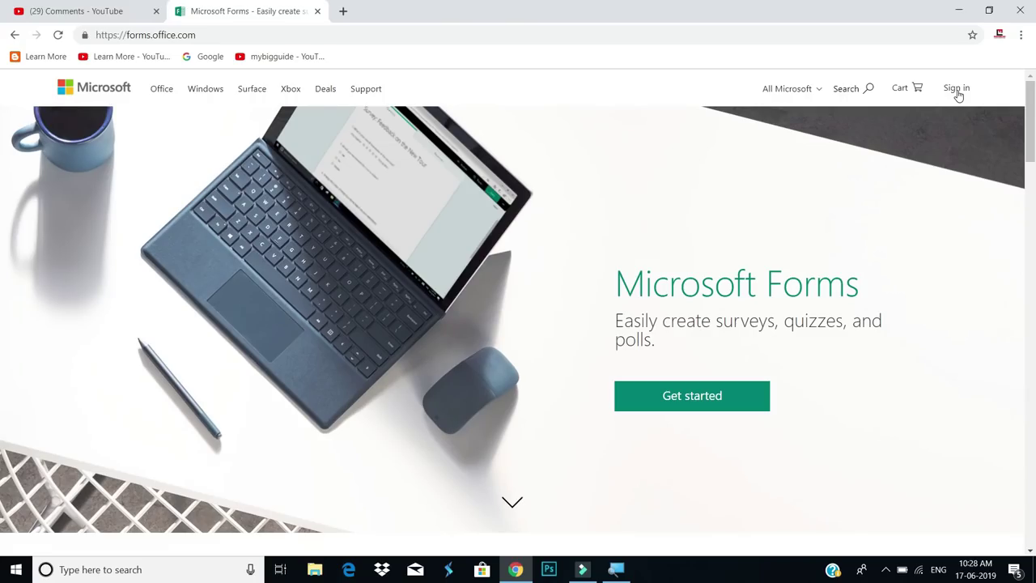
click(957, 94)
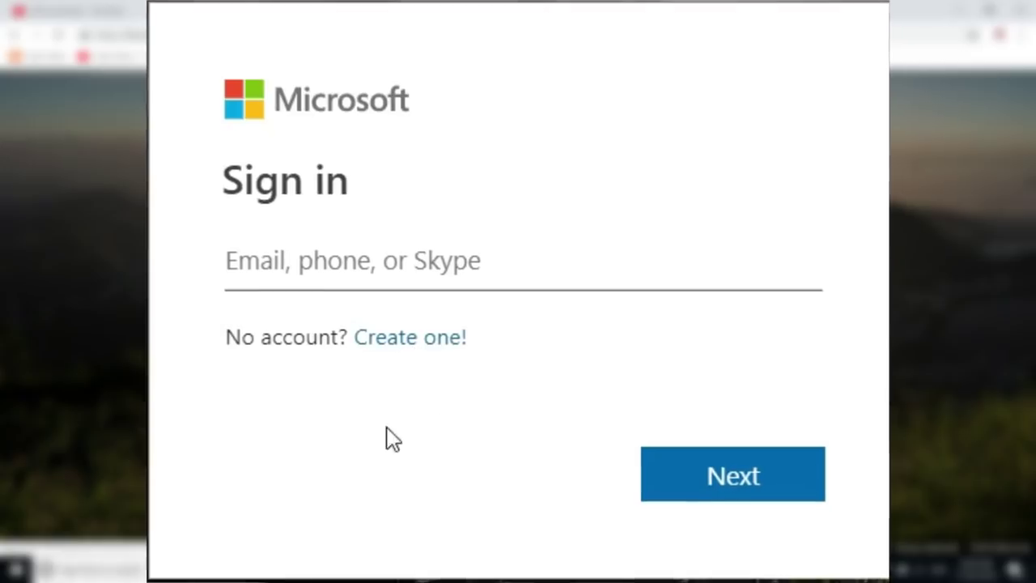
Sign in with the Microsoft account e-mail and password
click(304, 263)
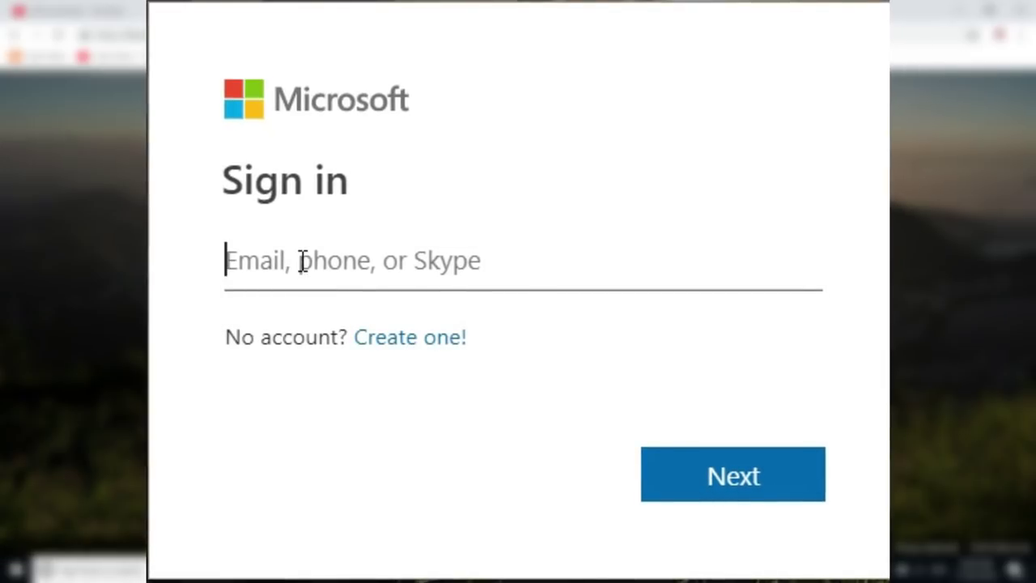
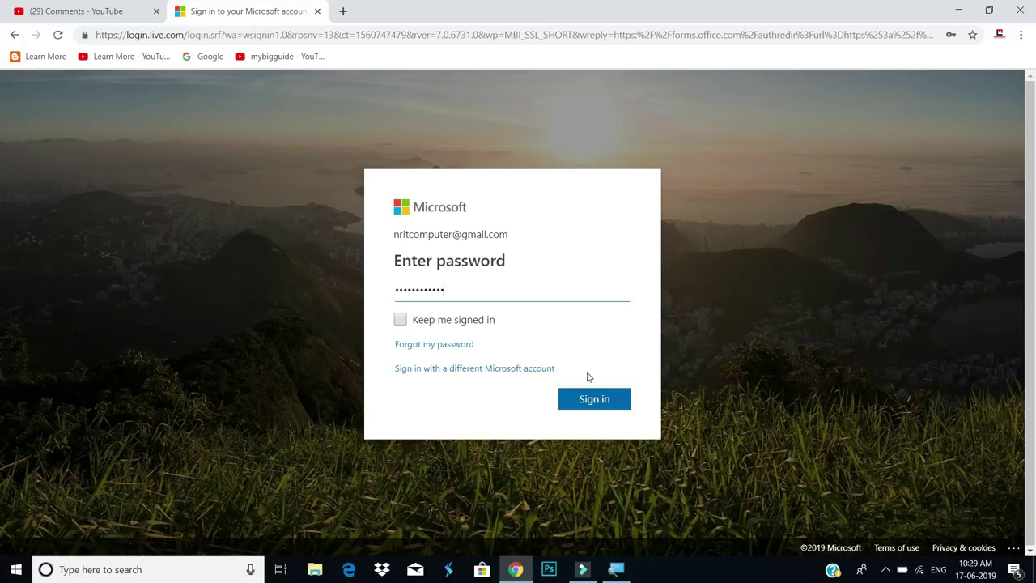
click(609, 407)
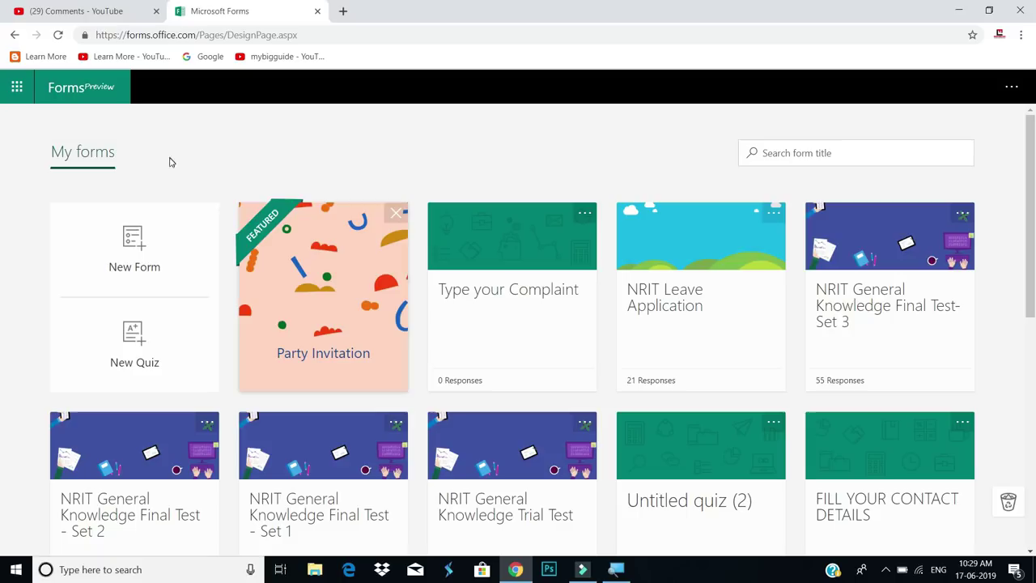
Browse the My forms grid and open the NRIT General Knowledge Trial Test
scroll(512, 303, down, 2)
scroll(513, 310, down, 2)
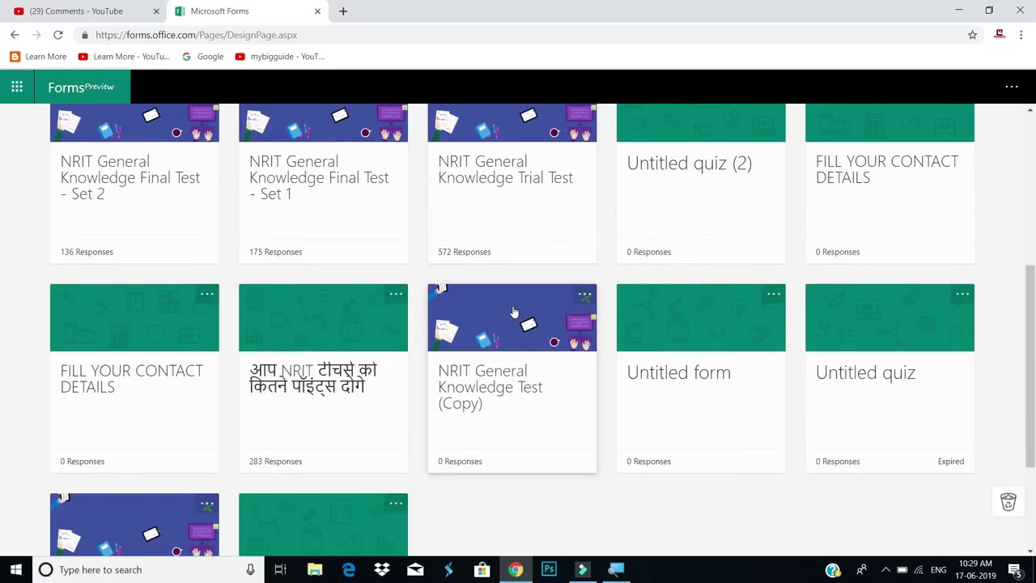
scroll(513, 311, down, 1)
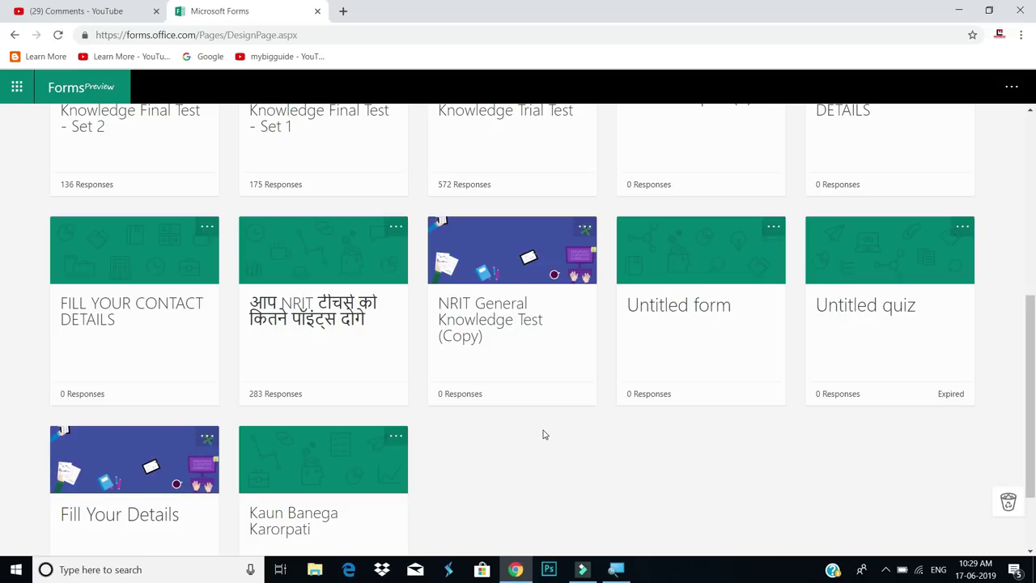
scroll(544, 435, up, 2)
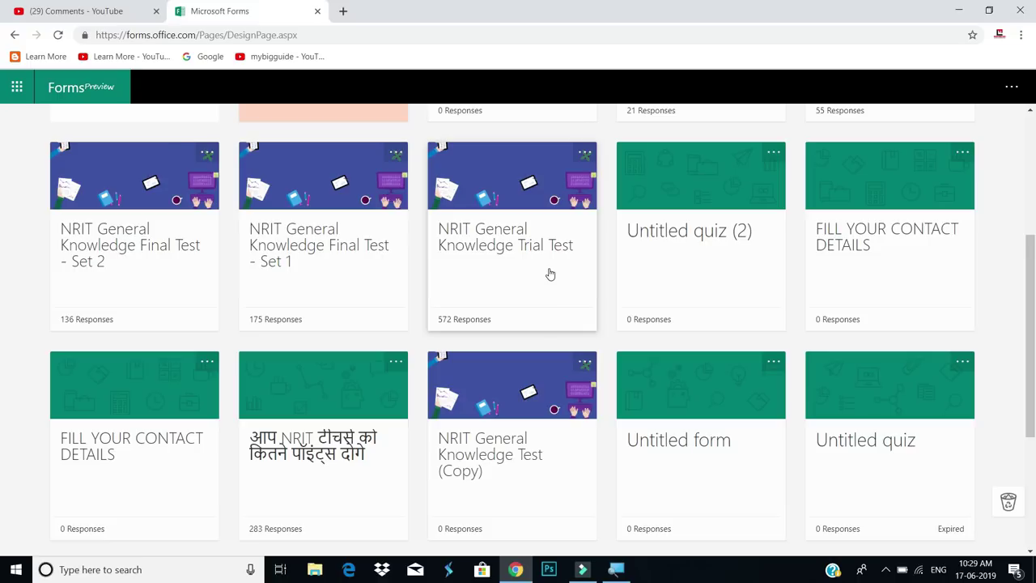
scroll(518, 324, up, 1)
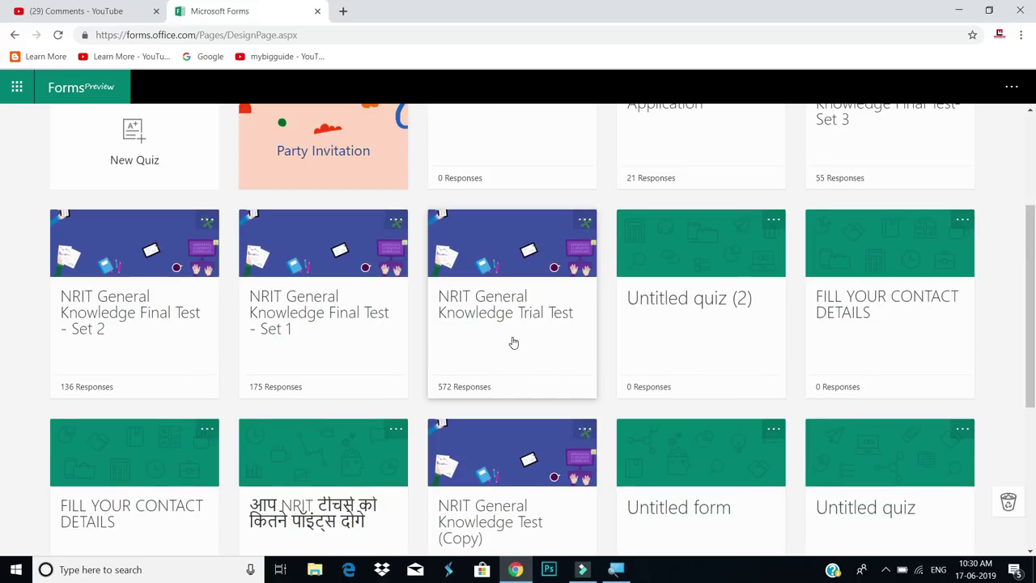
click(512, 336)
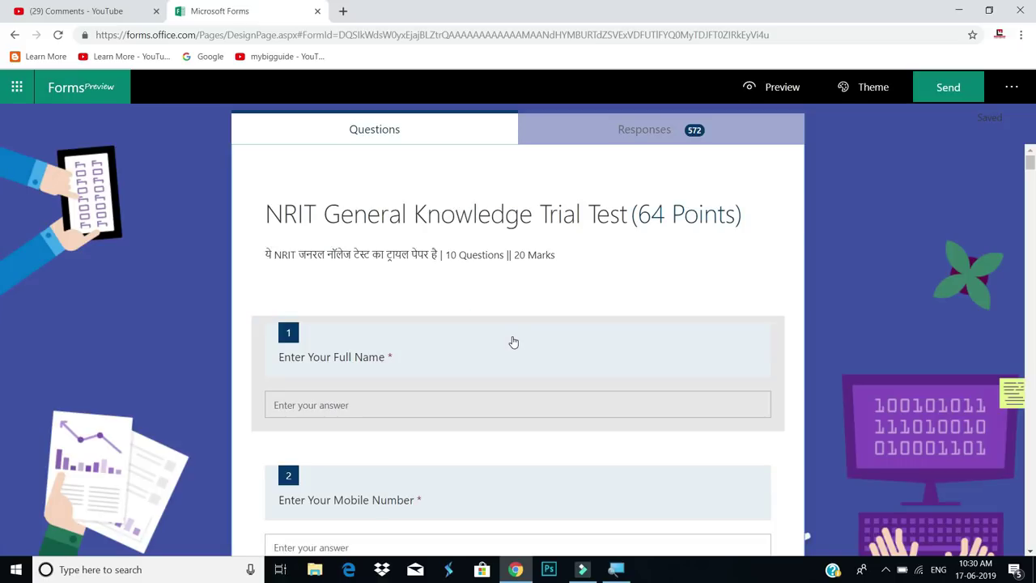
Look through the Trial Test's questions, go back to My forms, and create a new blank form
scroll(513, 343, down, 6)
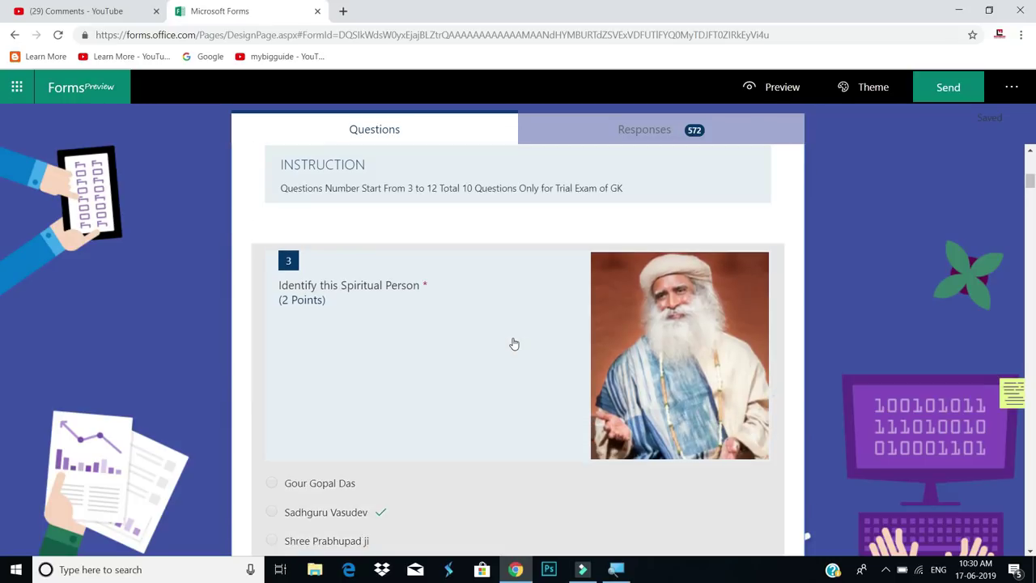
scroll(513, 344, down, 4)
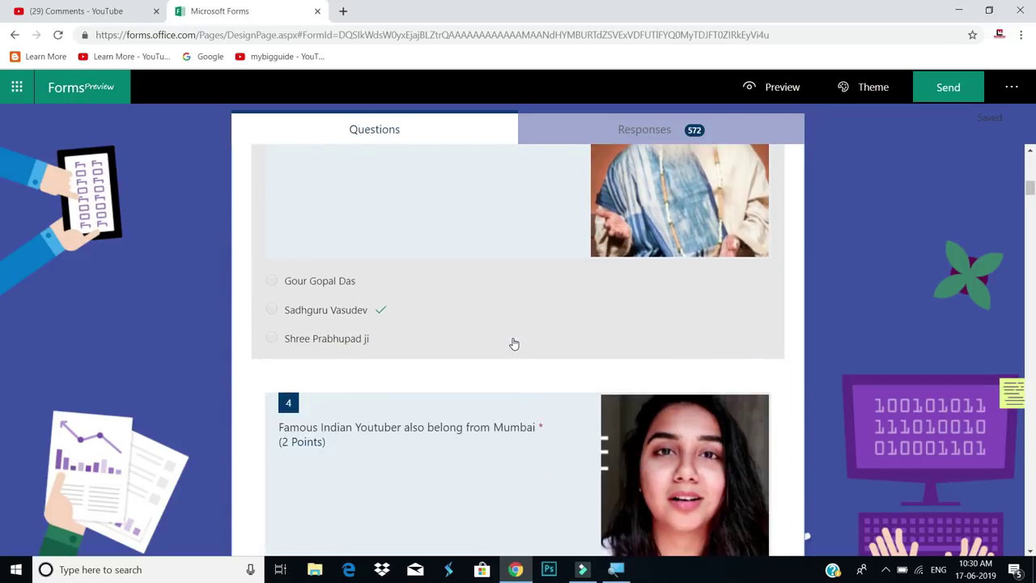
scroll(513, 344, down, 5)
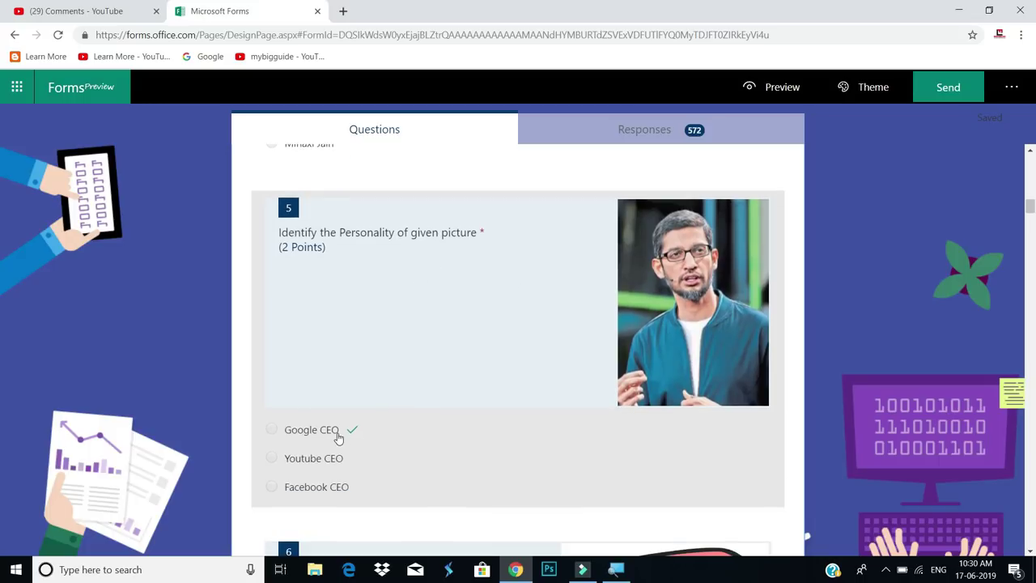
scroll(335, 432, down, 3)
scroll(412, 456, down, 2)
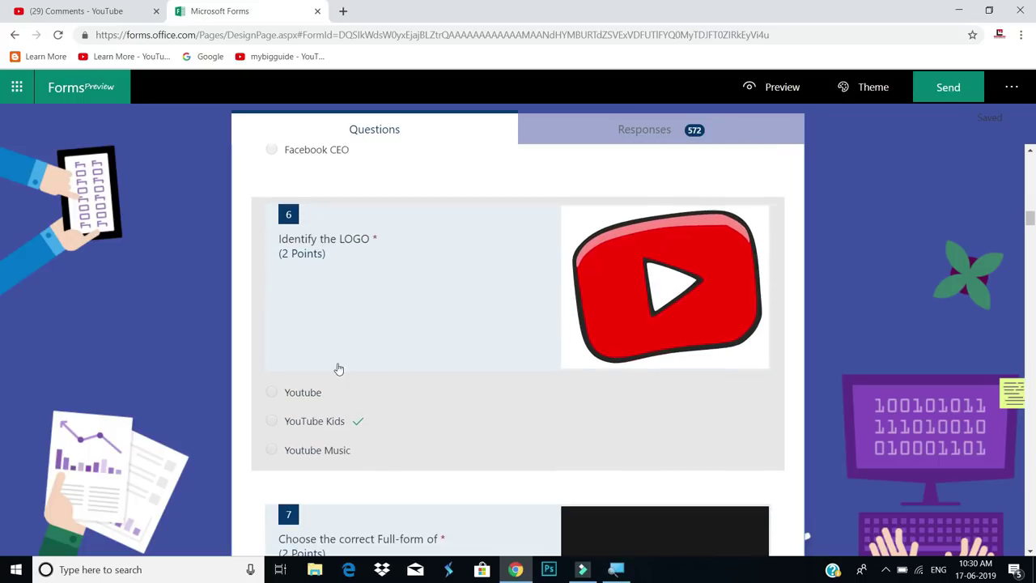
scroll(437, 403, up, 5)
scroll(439, 402, up, 10)
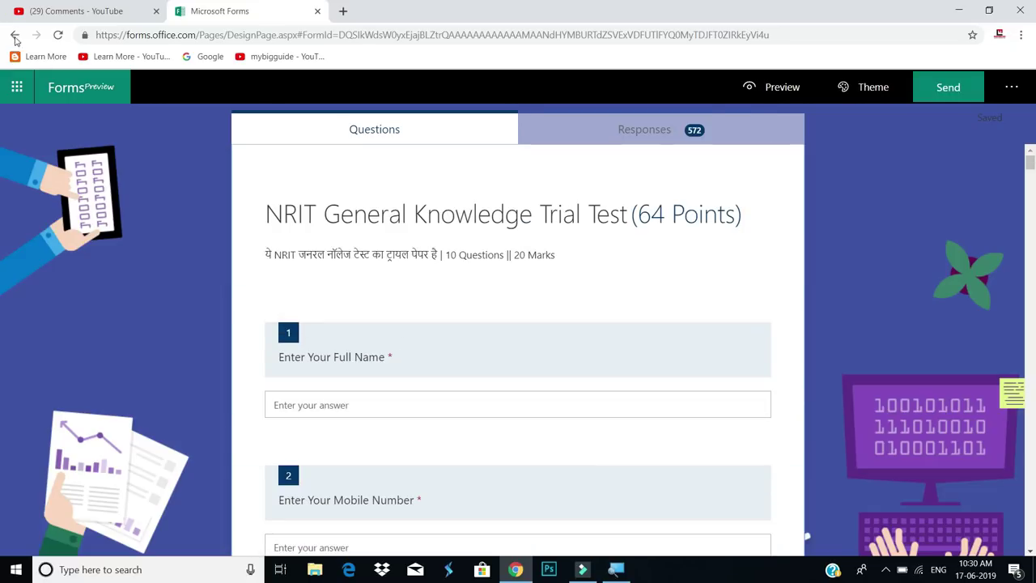
click(14, 35)
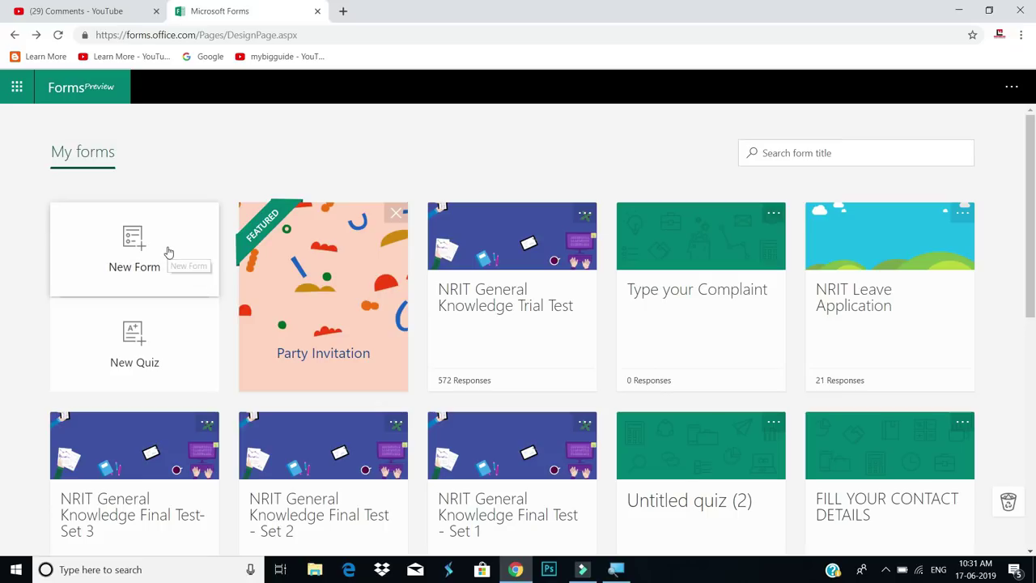
click(169, 252)
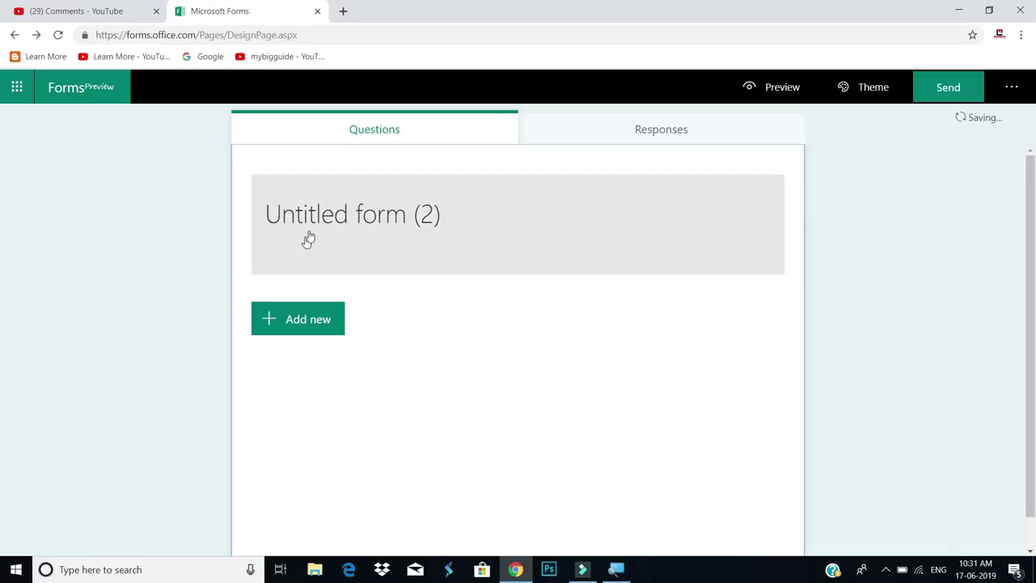
Replace the 'Untitled form (2)' title with 'Fill Your Contact Details'
click(371, 218)
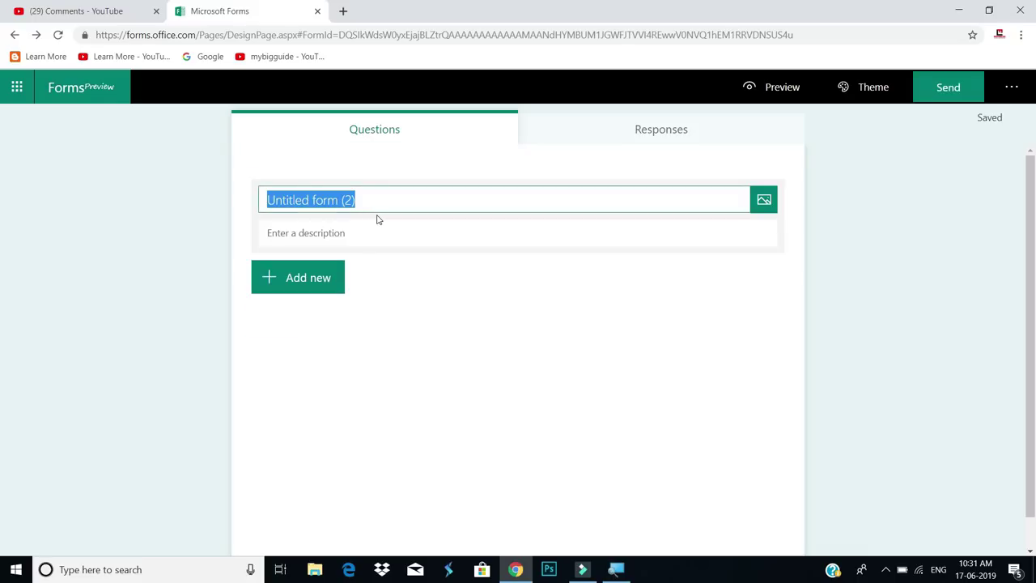
key(BackSpace)
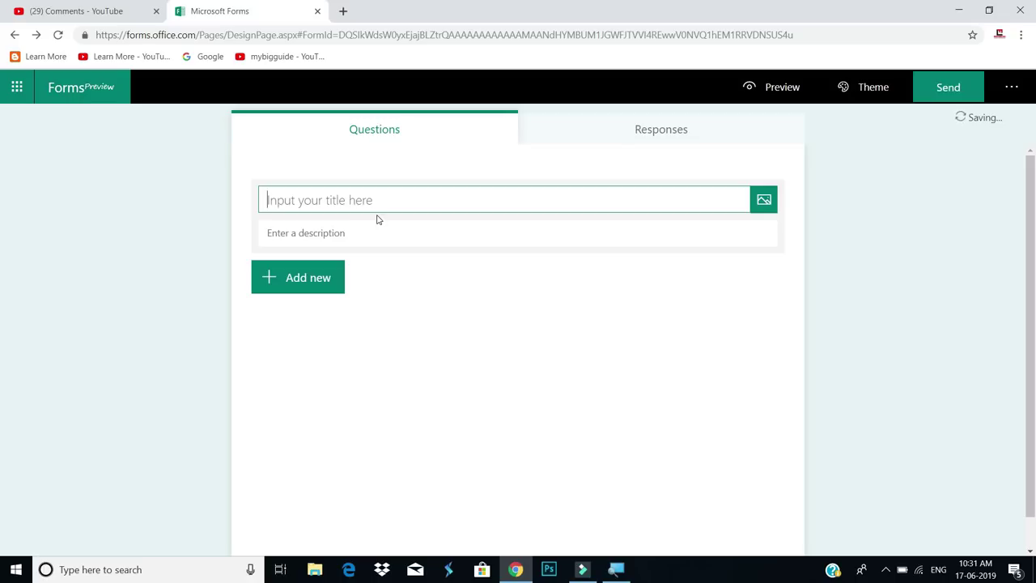
text(tt)
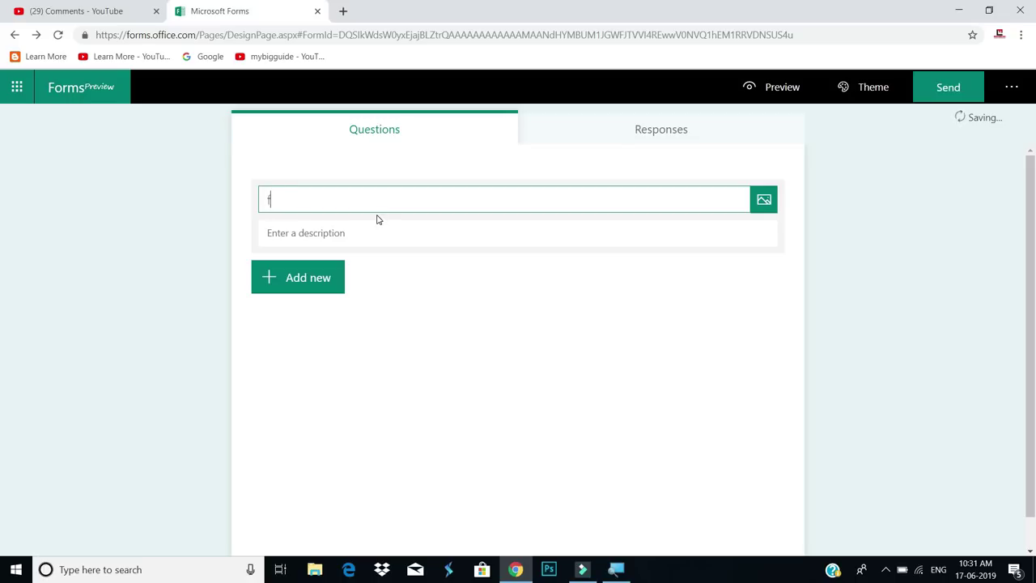
key(BackSpace)
key(BackSpace)
text(Fill Yo)
text(ur )
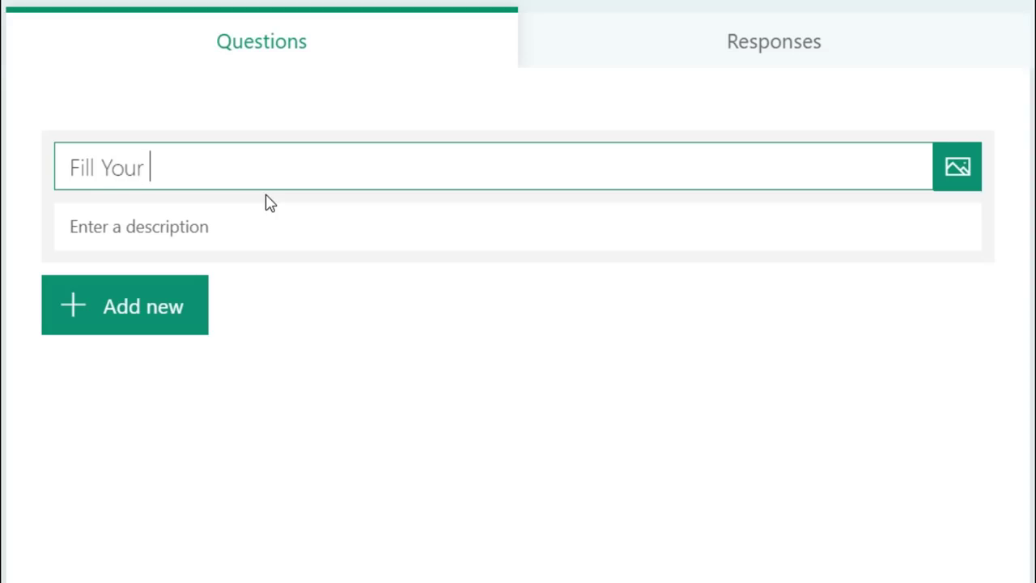
text(Contact )
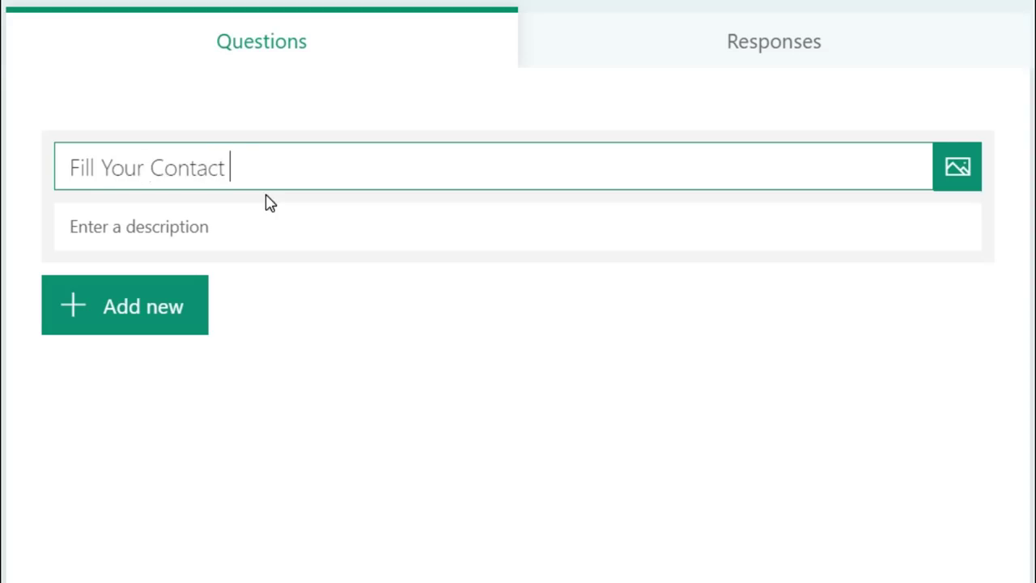
text(Details)
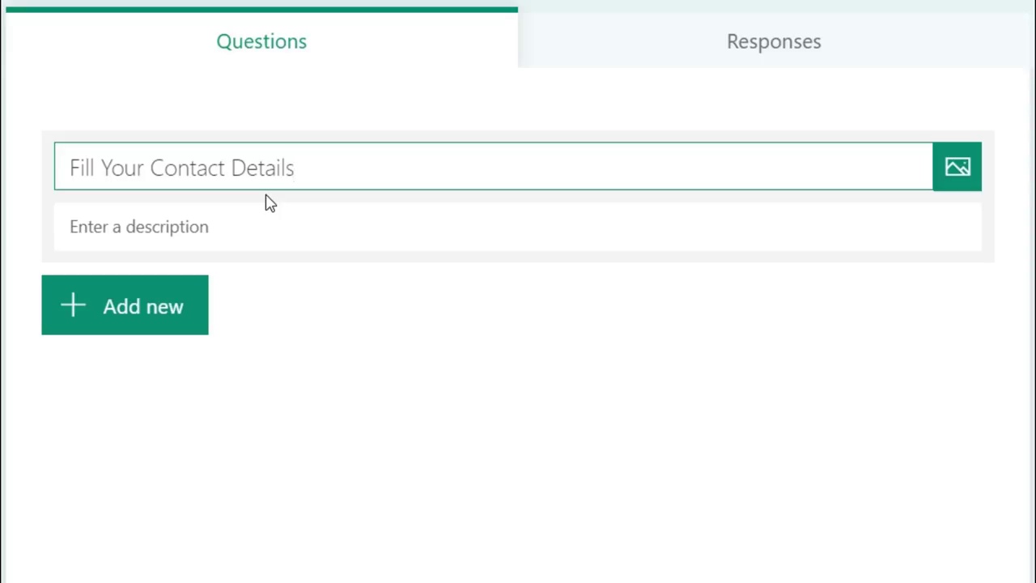
click(176, 220)
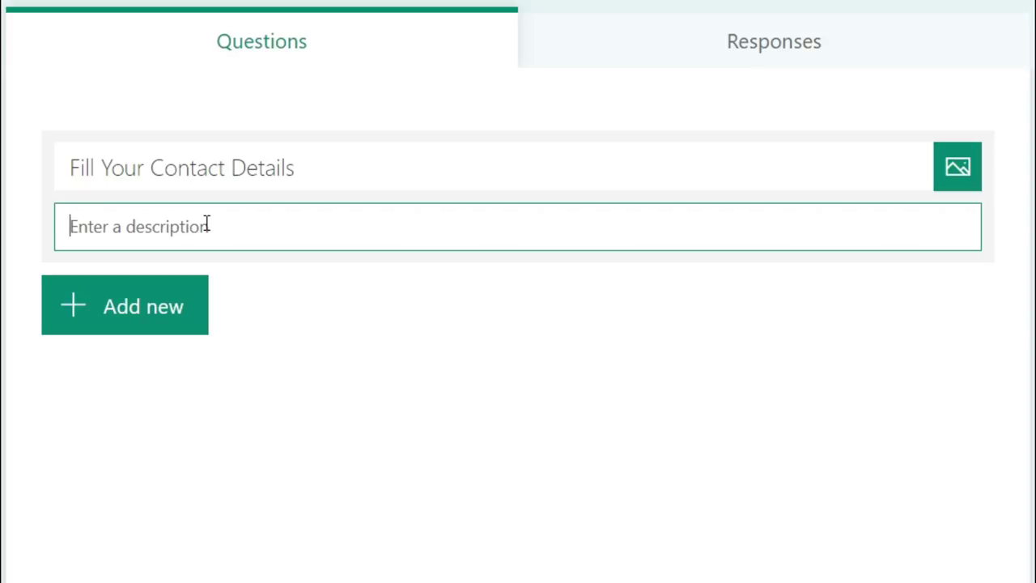
triple_click(385, 164)
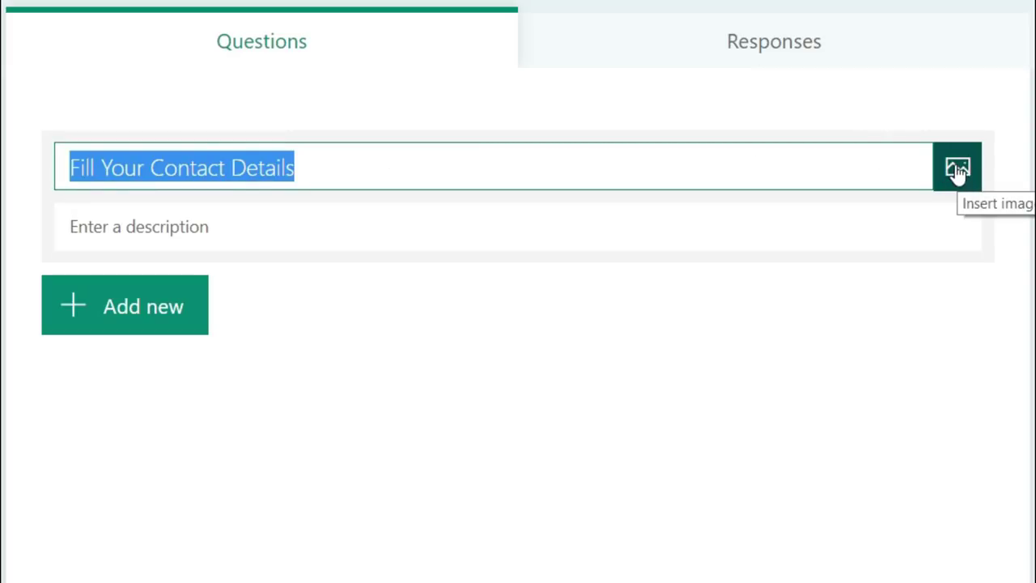
Show the extra question types: Ranking, Likert, Net Promoter Score and Section
click(259, 227)
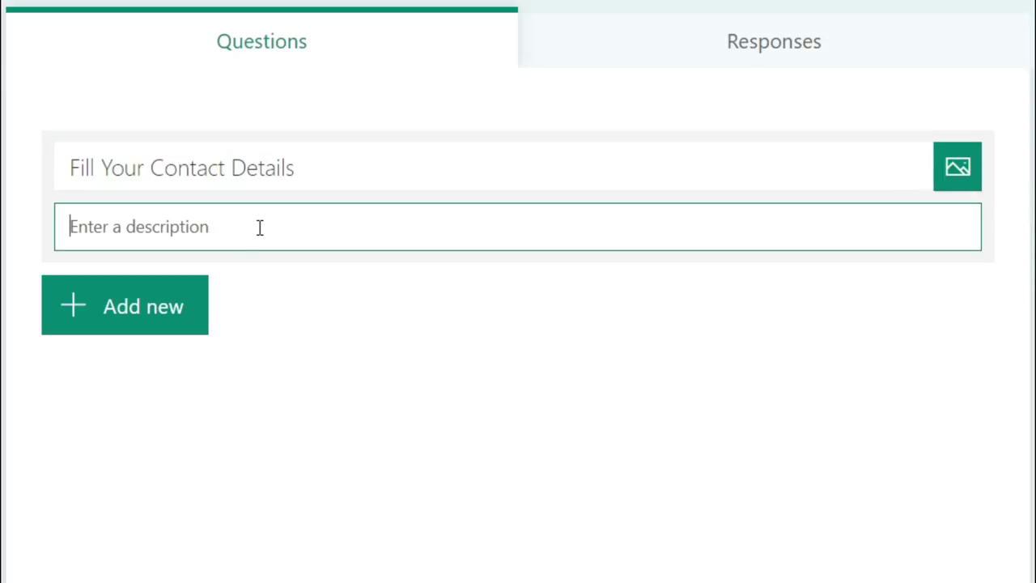
click(151, 316)
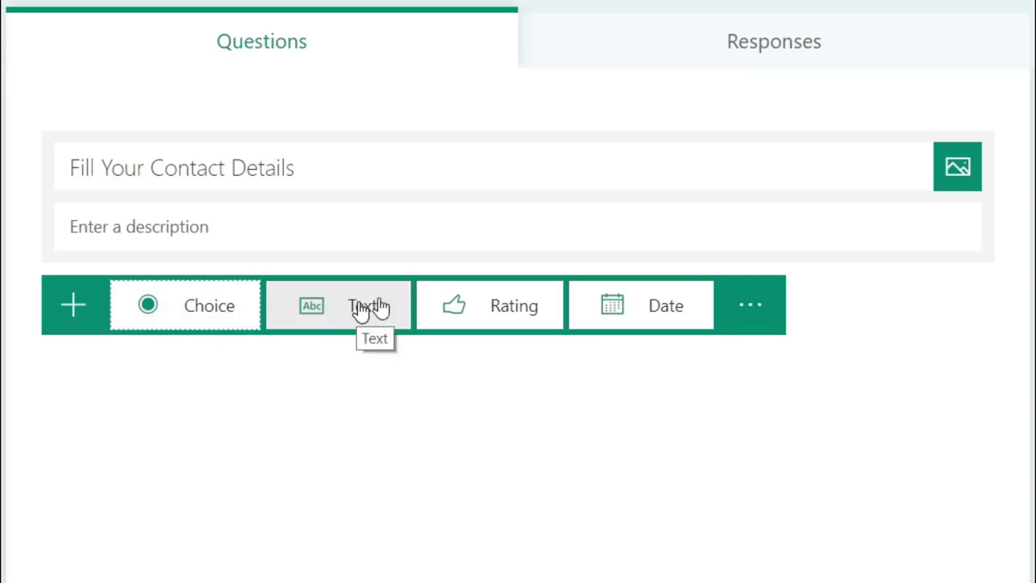
click(753, 305)
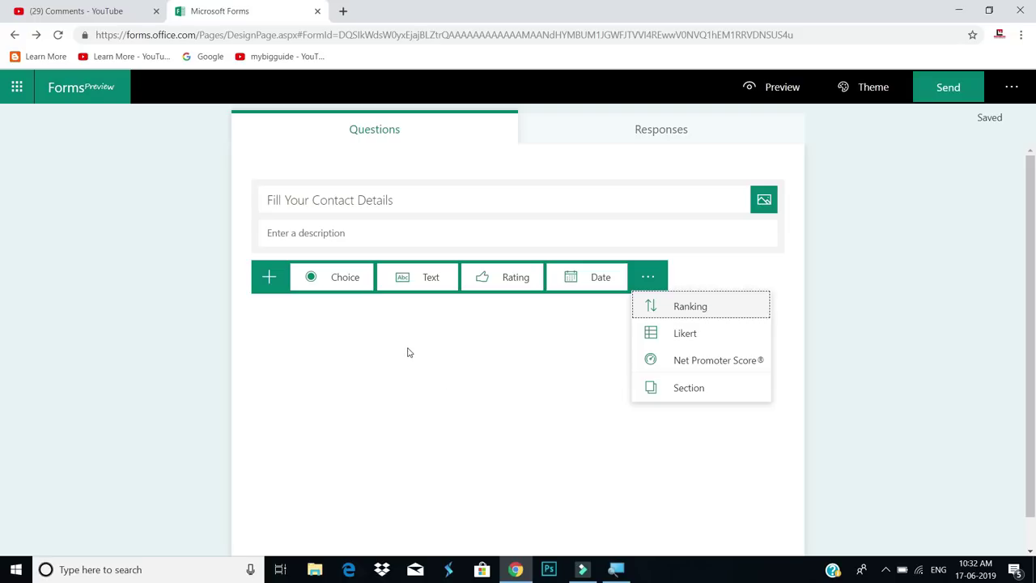
Add Text question 'Enter Your Name', leaving Long answer off after toggling it
click(428, 281)
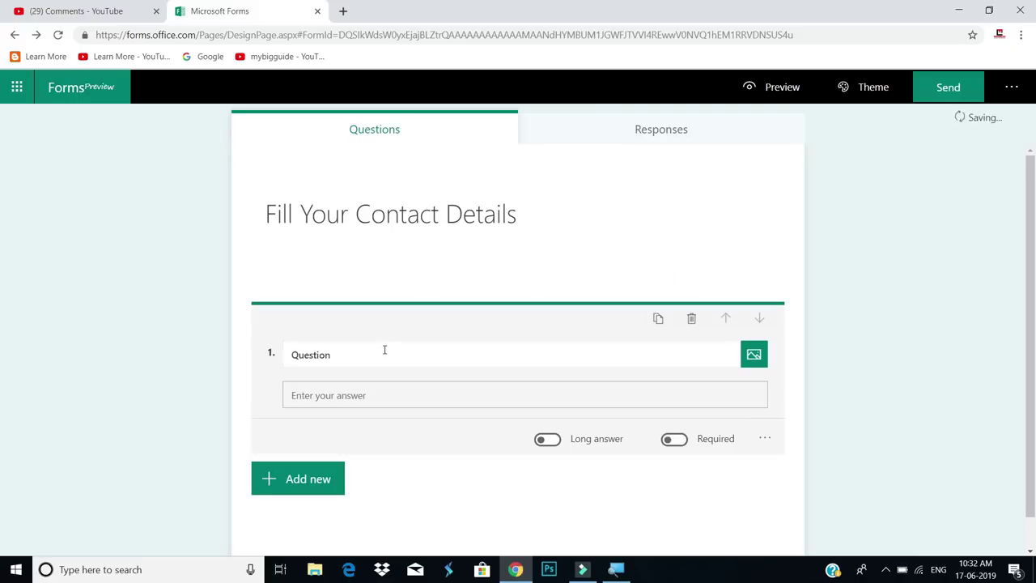
click(354, 348)
key(BackSpace)
text(En)
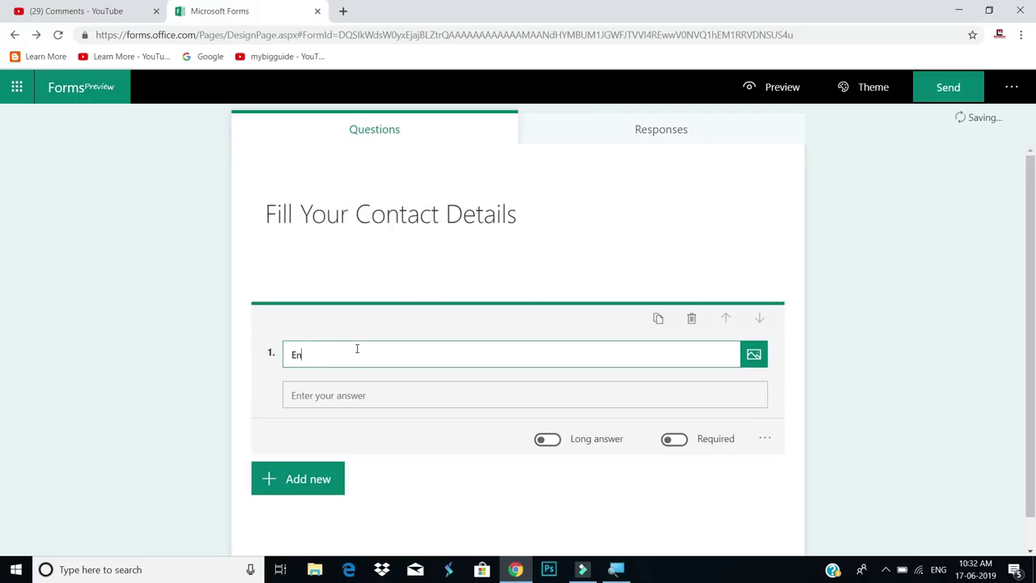
text(ter Your Name)
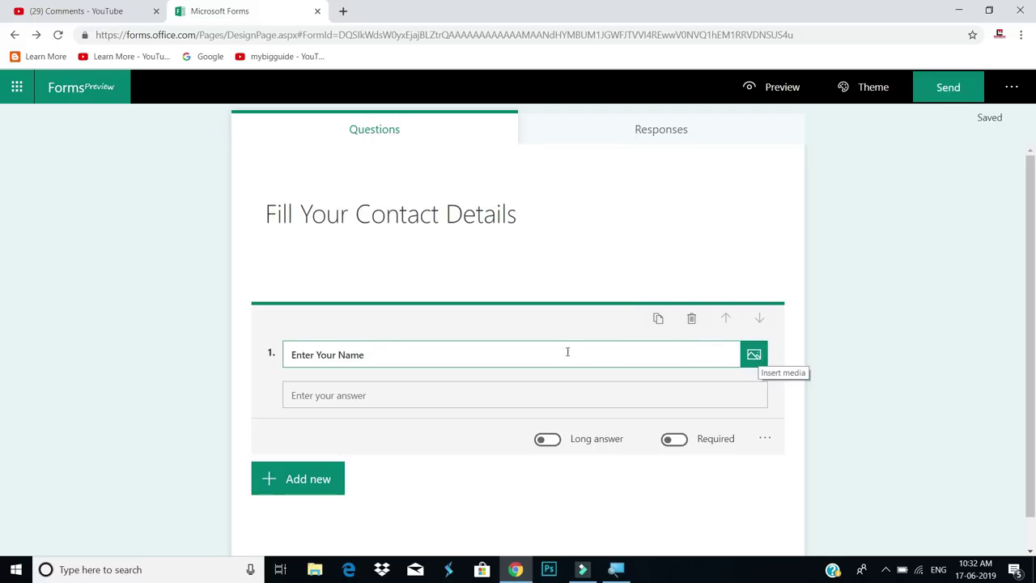
scroll(358, 344, down, 1)
click(336, 362)
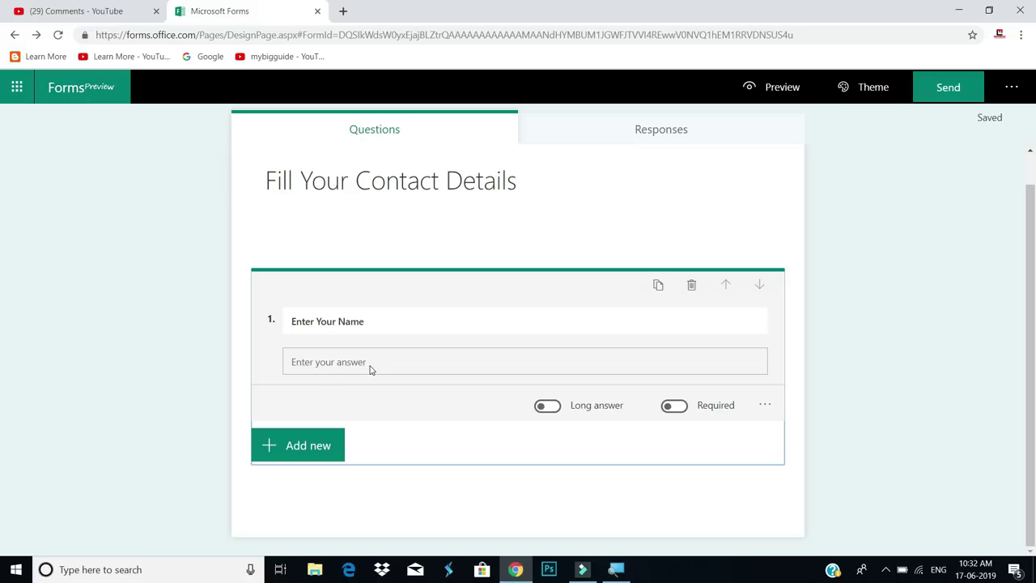
click(546, 407)
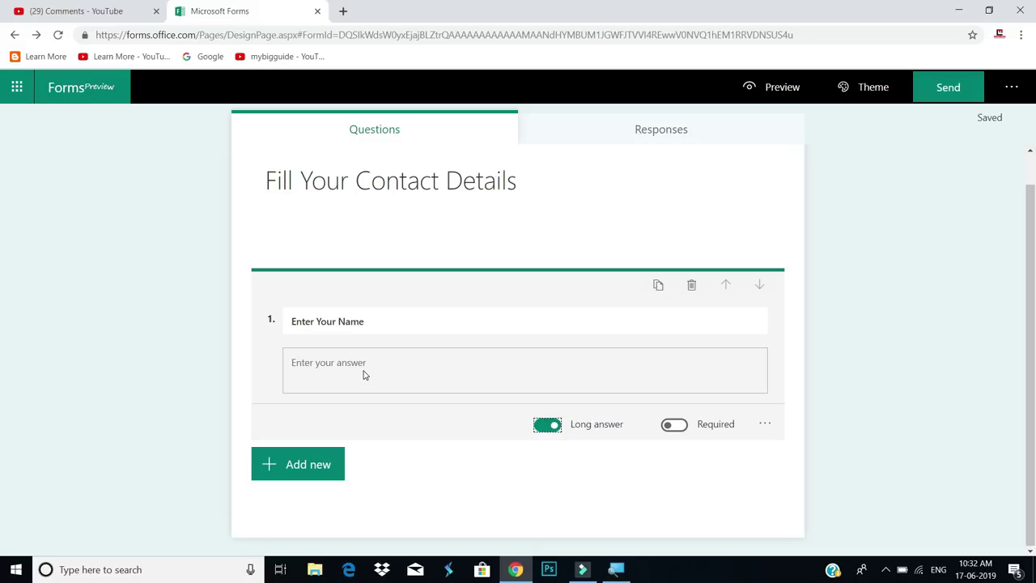
click(547, 424)
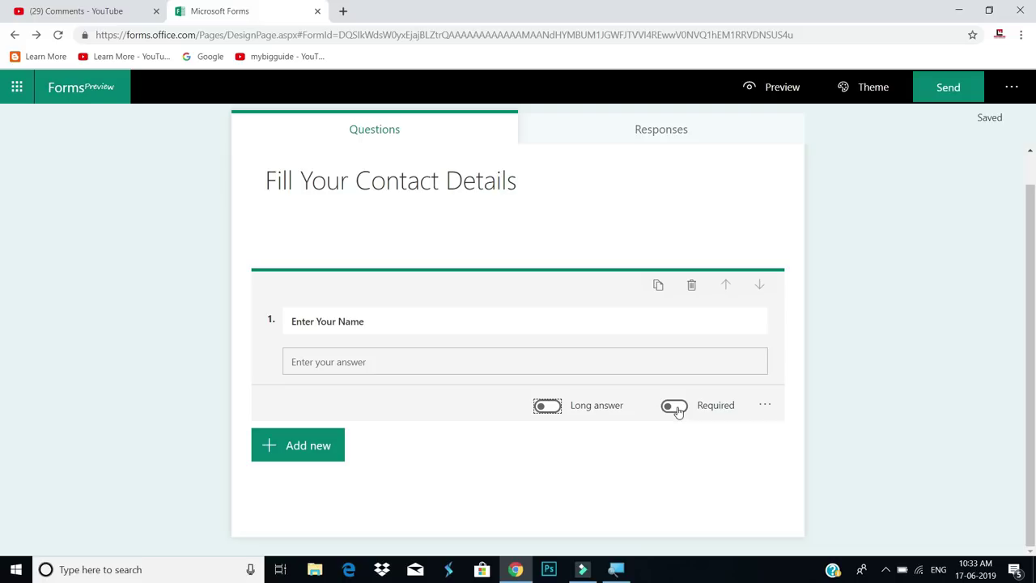
Make 'Enter Your Name' required, adding then removing a Number restriction
click(675, 407)
click(764, 405)
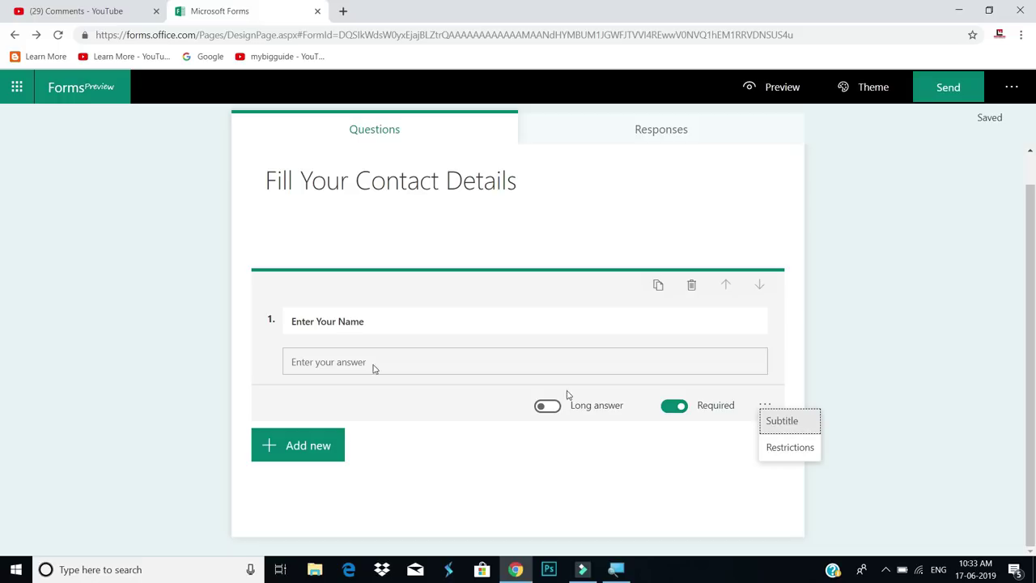
click(793, 449)
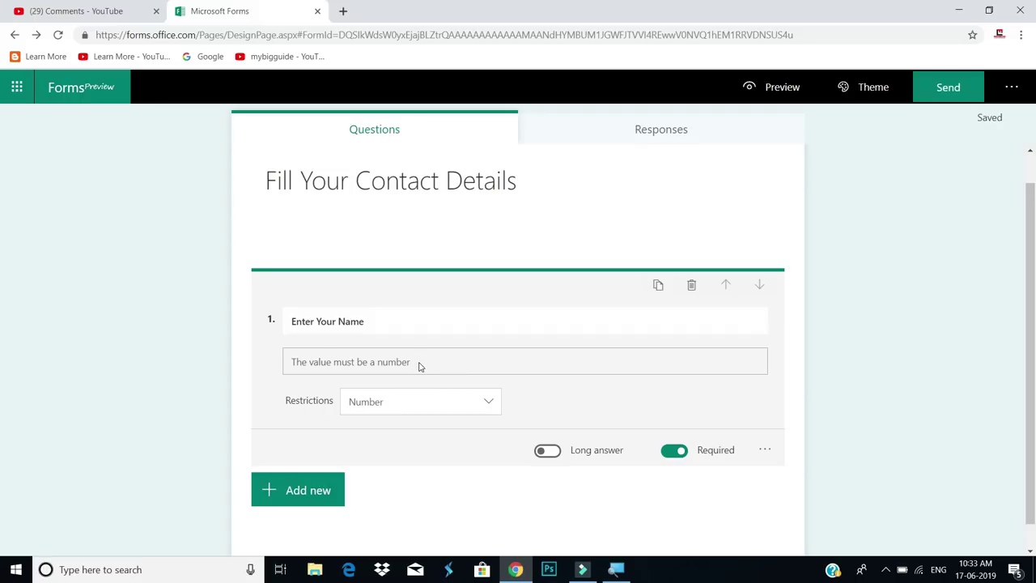
click(488, 405)
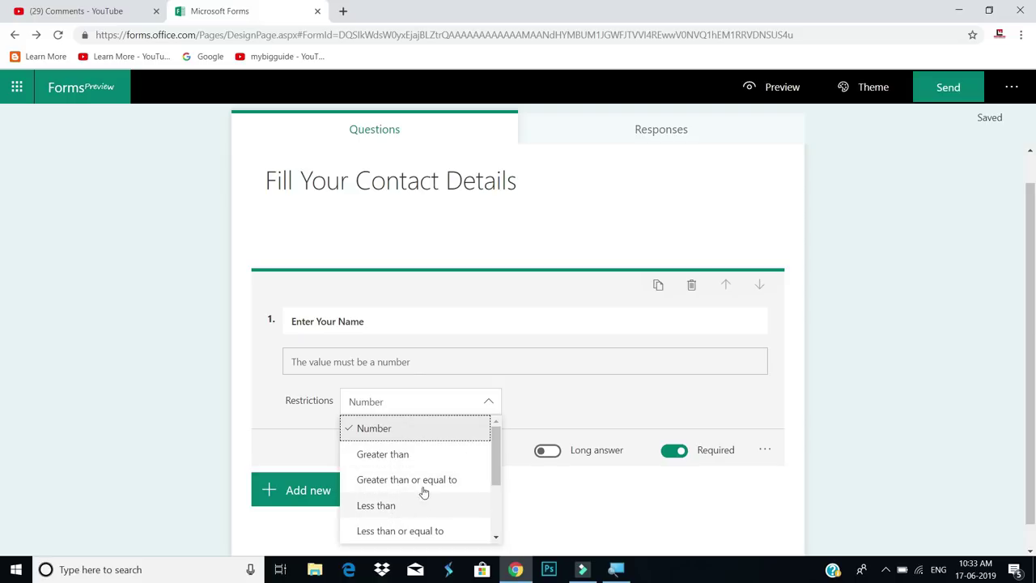
click(549, 404)
click(765, 450)
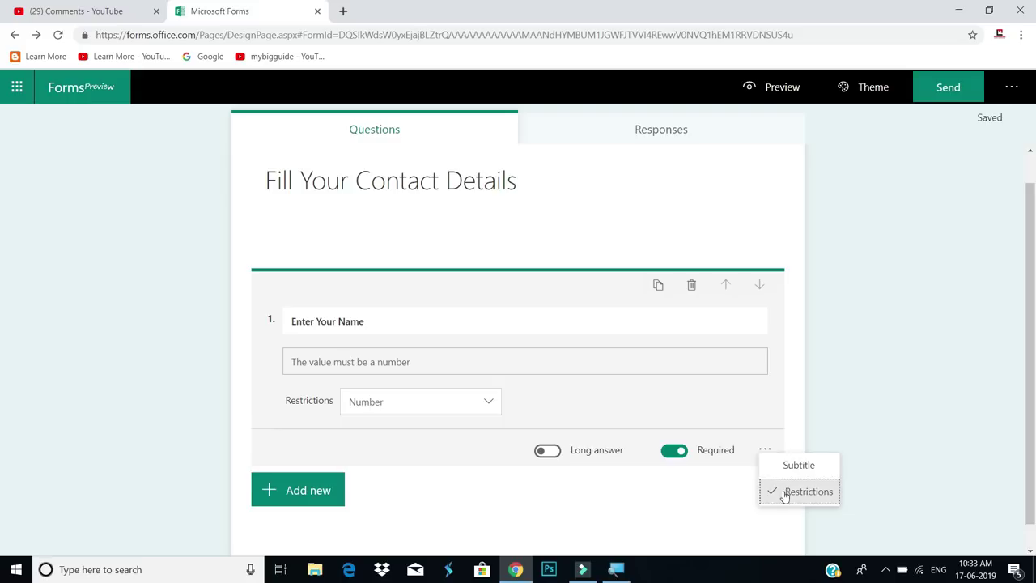
click(785, 492)
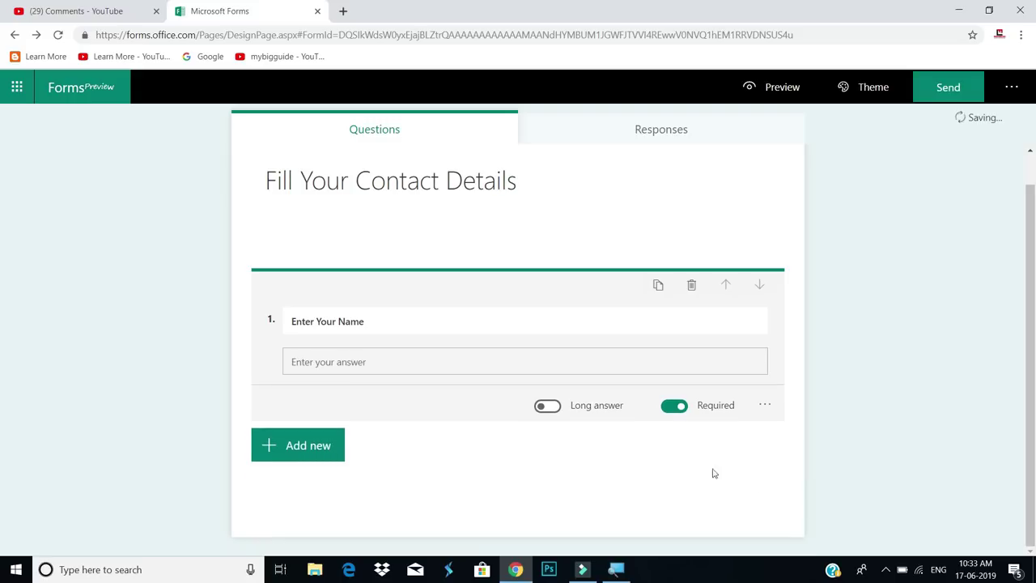
click(297, 449)
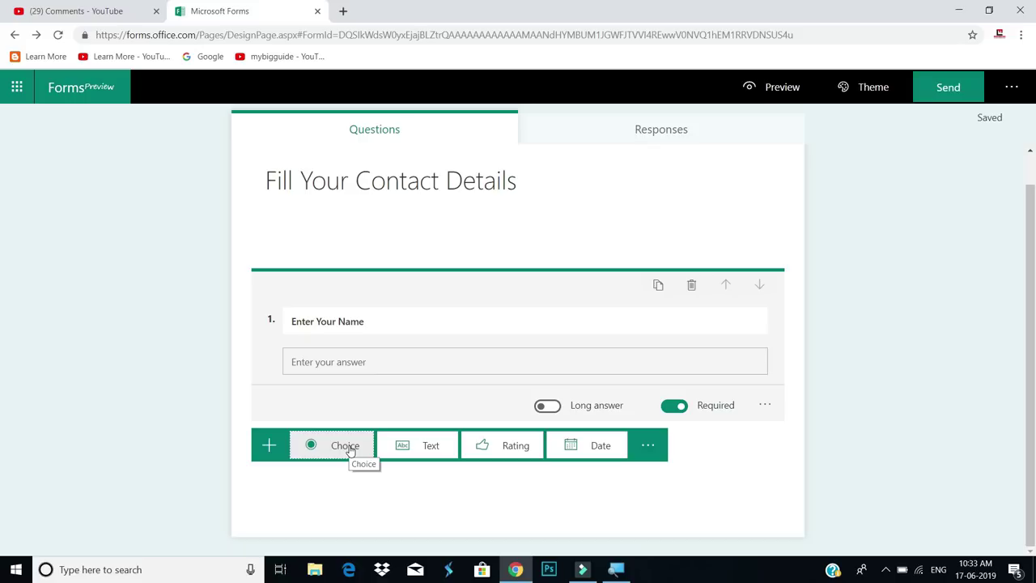
Add a Choice question titled 'Select your Gender'
click(350, 447)
click(316, 251)
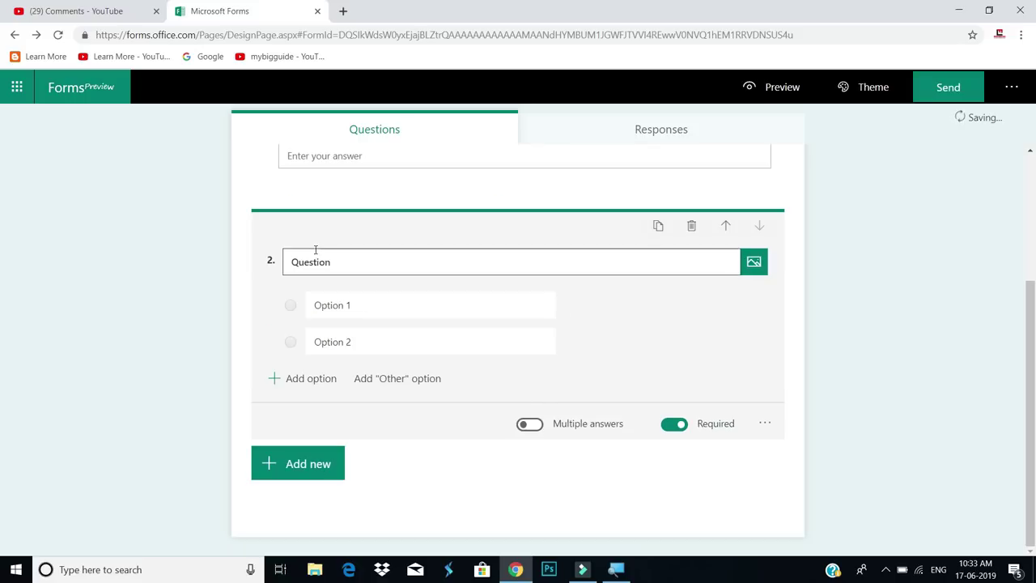
double_click(341, 263)
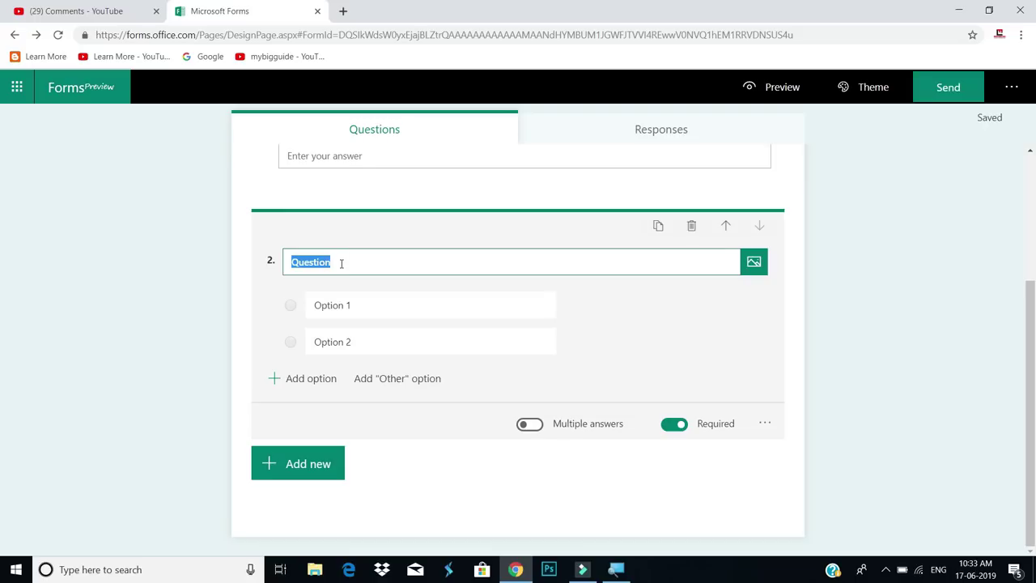
text(Select)
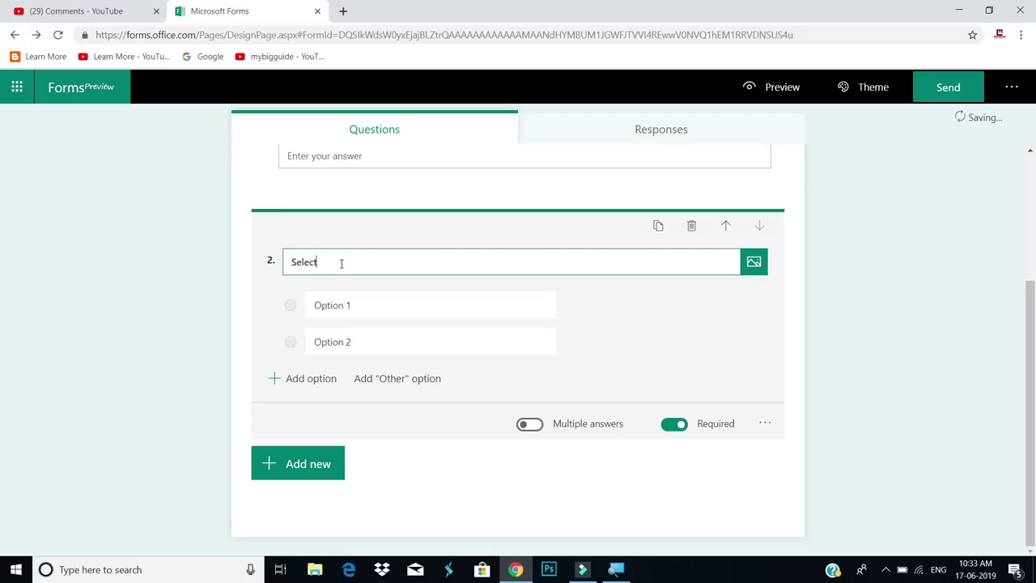
text( your Gender)
Give the gender question the options Male, Female and Transgender
click(366, 305)
text(Mslre)
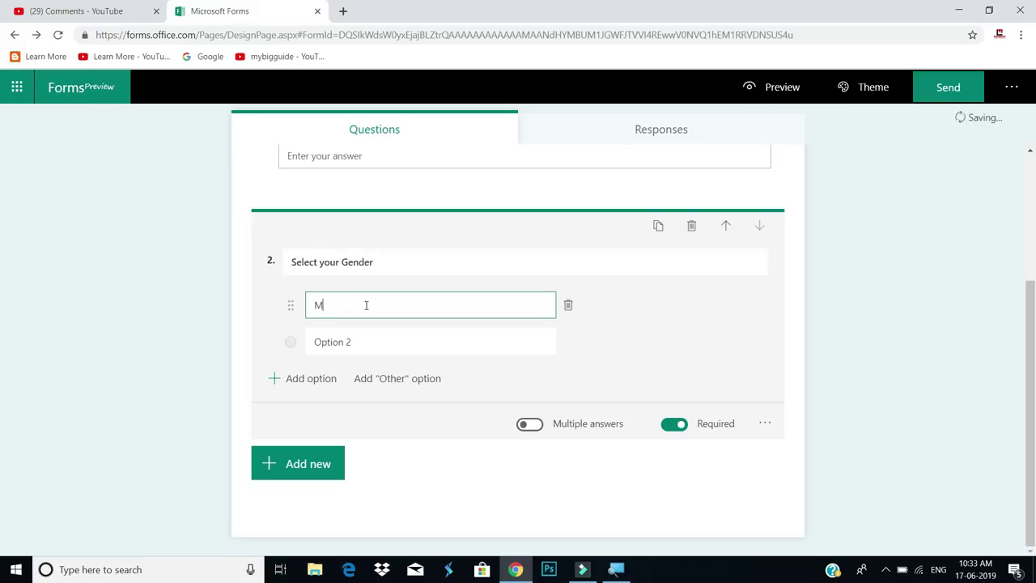
key(BackSpace)
key(BackSpace)
text(ale)
click(342, 338)
text(Female)
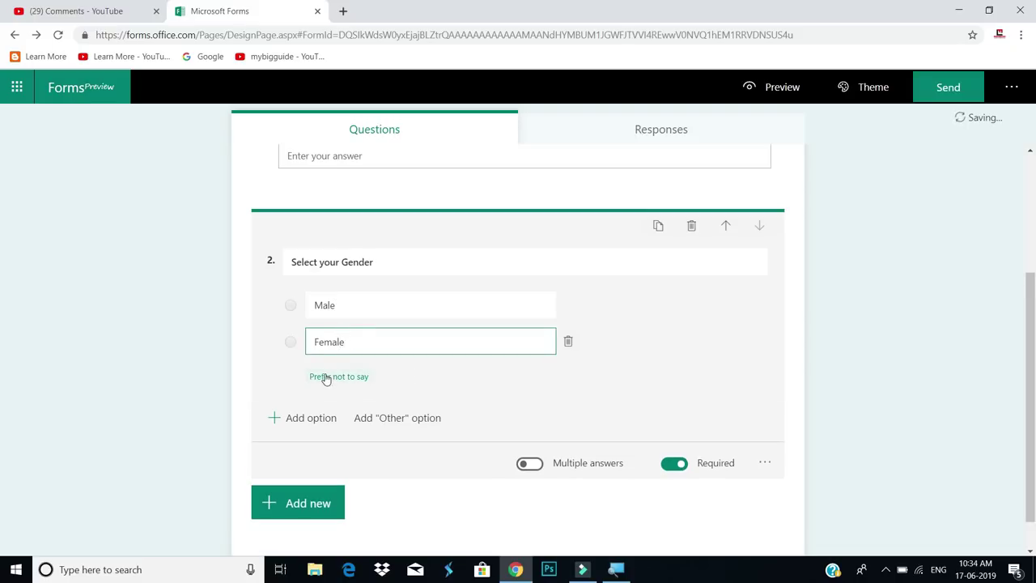
click(306, 417)
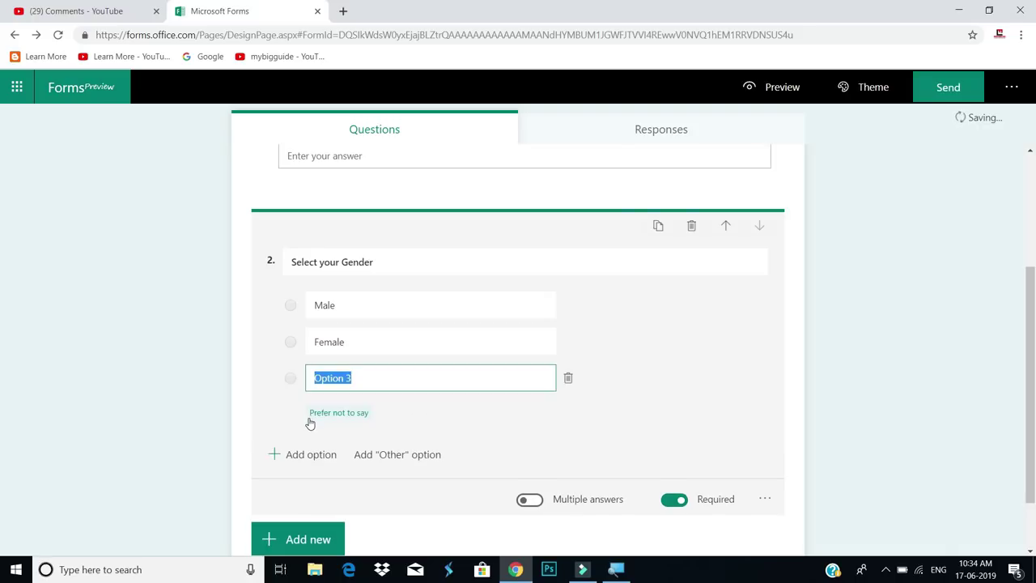
text(T)
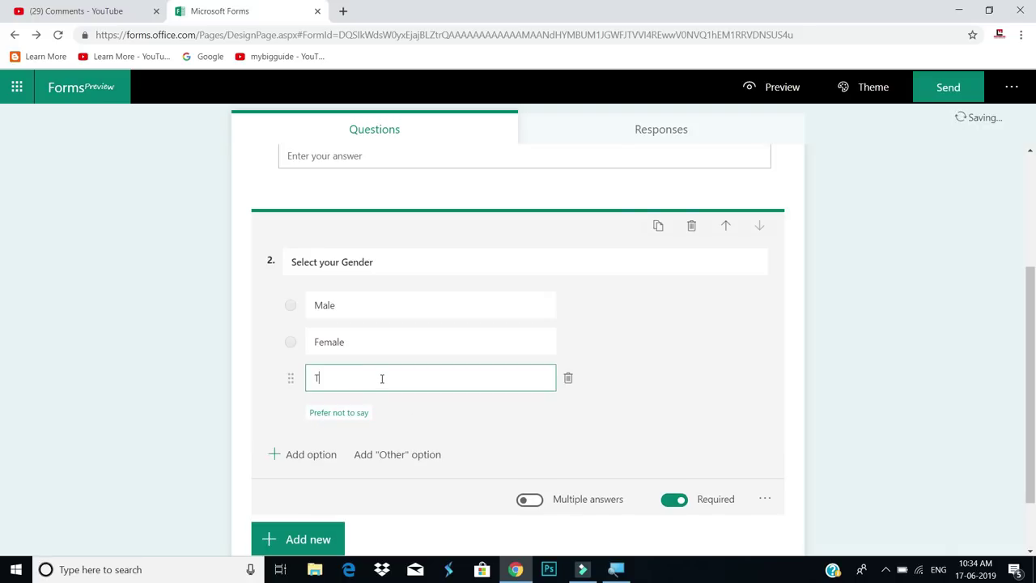
text(rans)
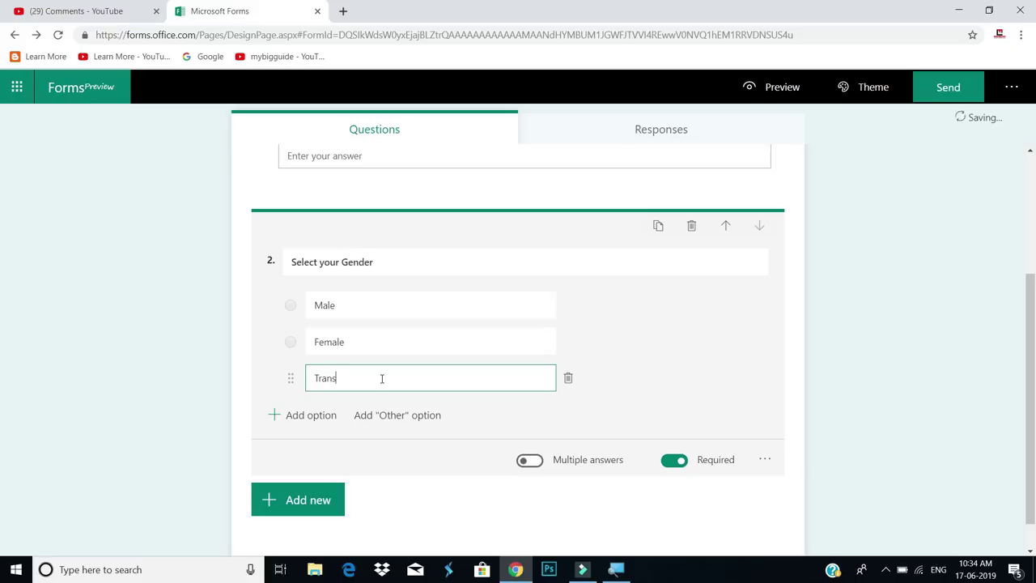
text(gender)
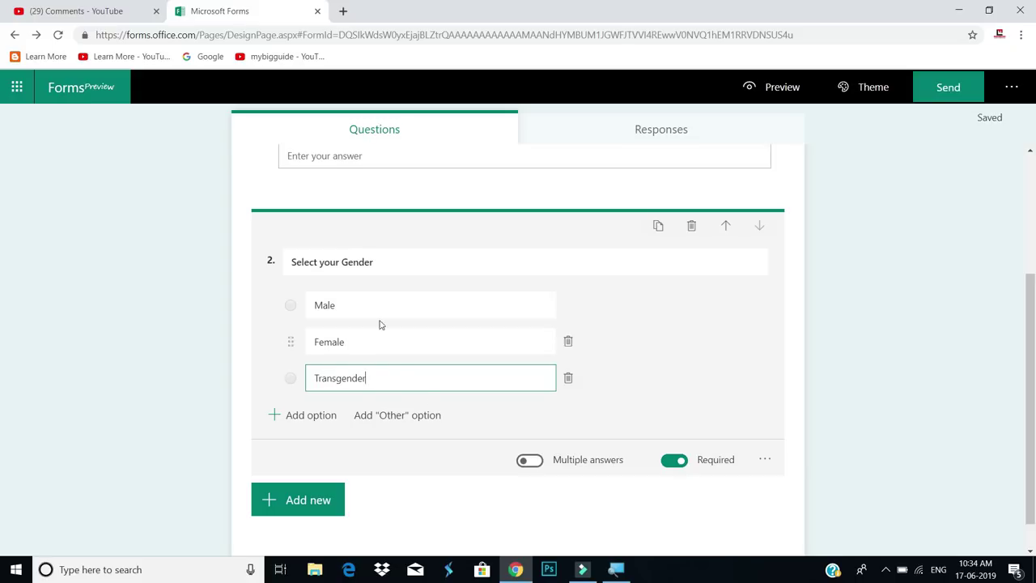
scroll(791, 457, up, 2)
scroll(791, 458, up, 1)
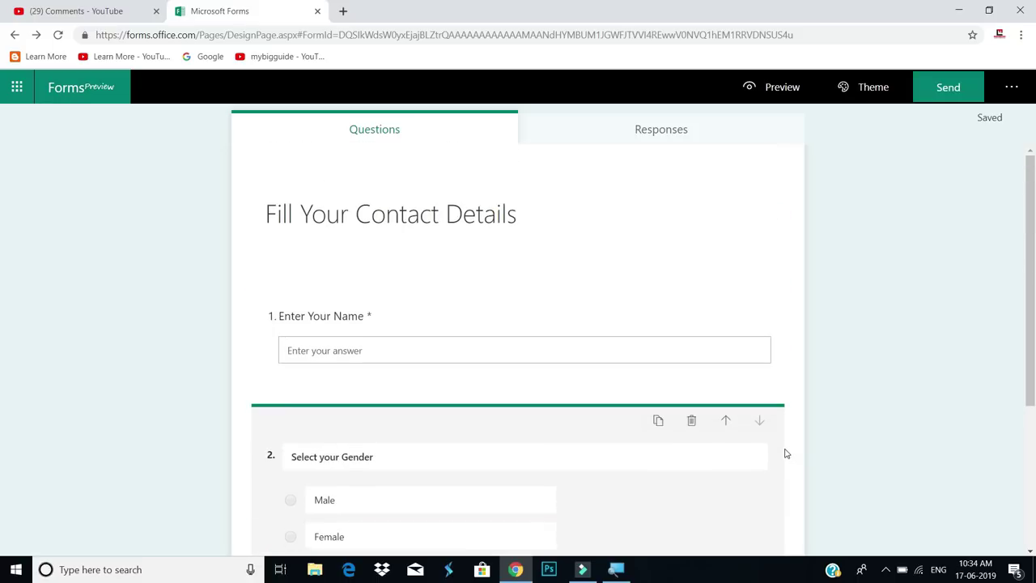
Preview the form as respondents will see it
click(771, 93)
scroll(594, 262, down, 2)
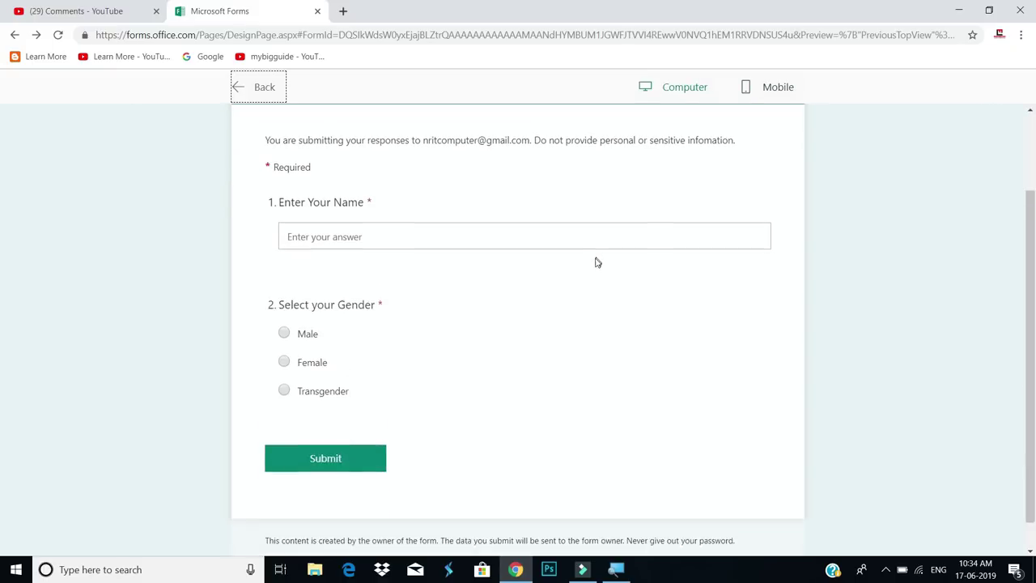
scroll(594, 261, up, 2)
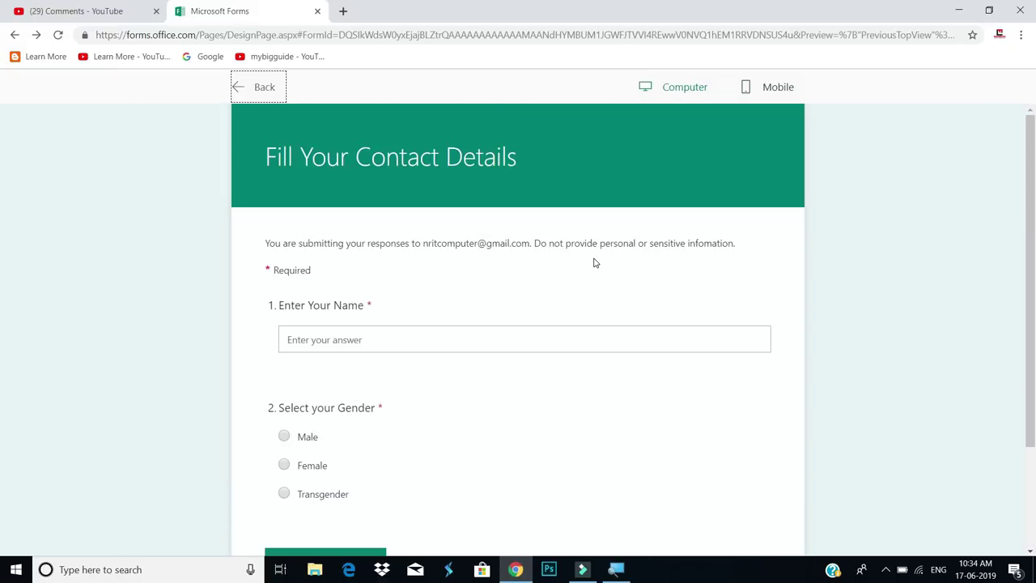
Submit a test response with name 's' and gender Male, then return to the editor
click(331, 338)
scroll(273, 400, down, 2)
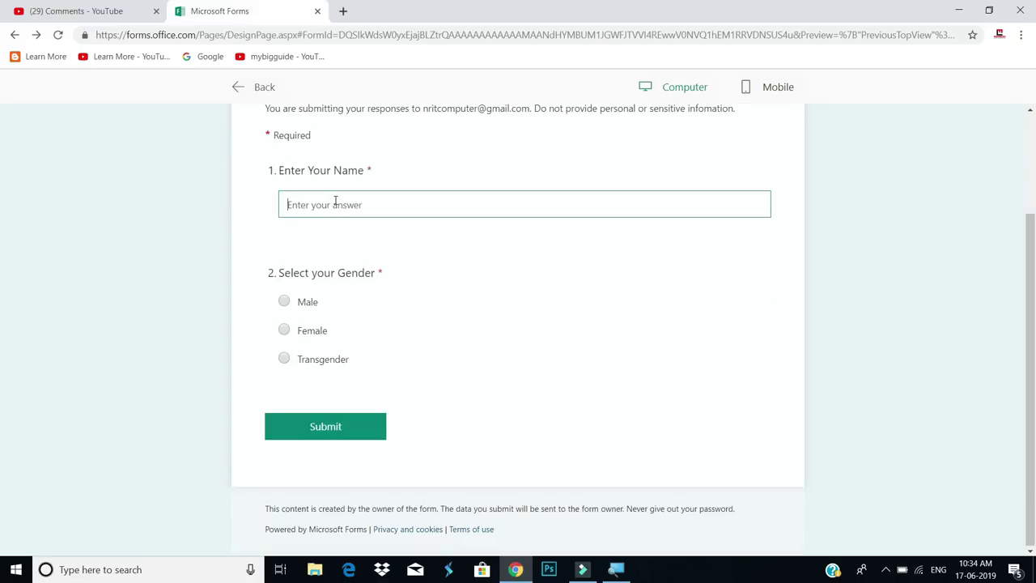
text(satish)
click(292, 304)
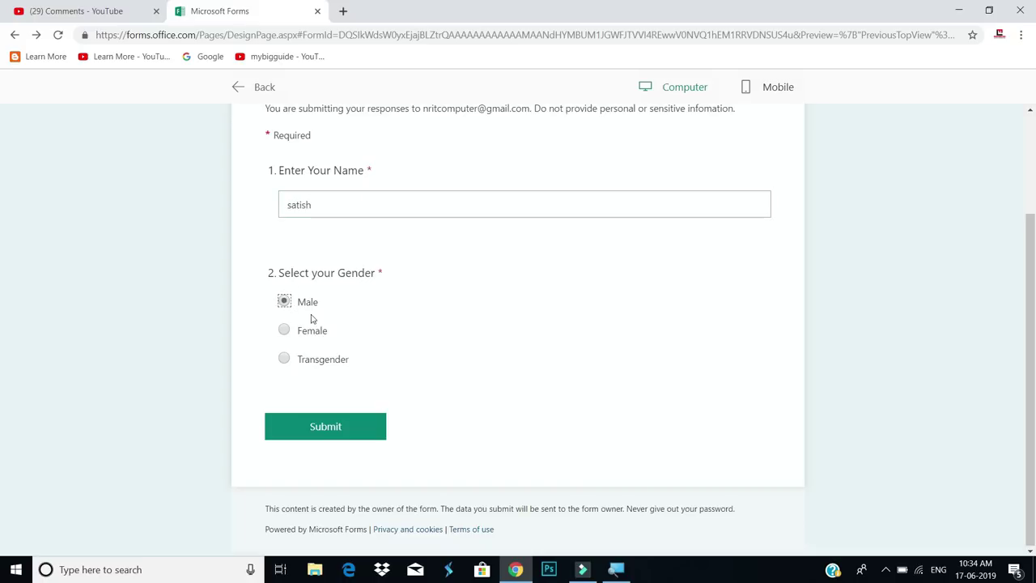
click(367, 430)
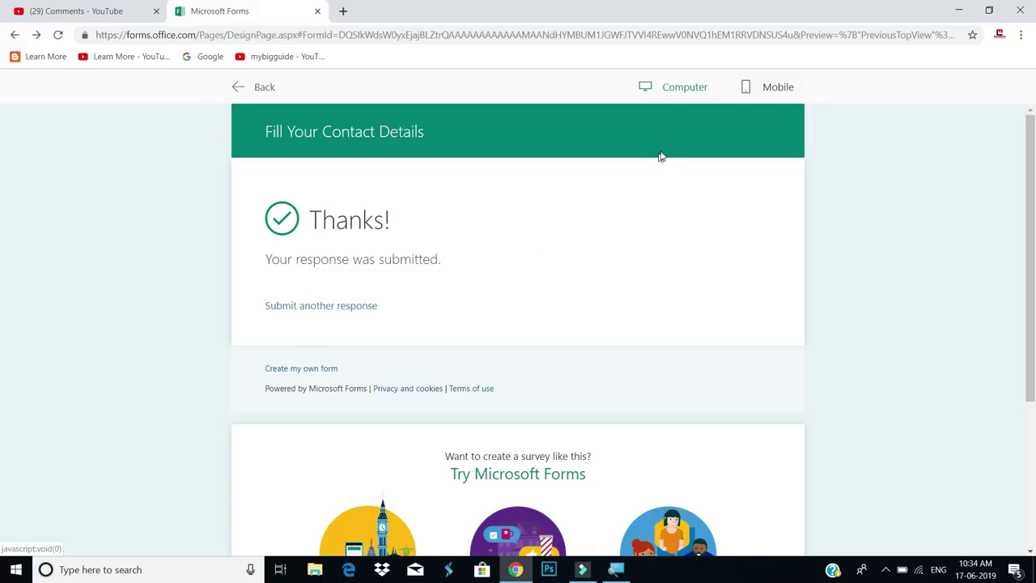
click(235, 85)
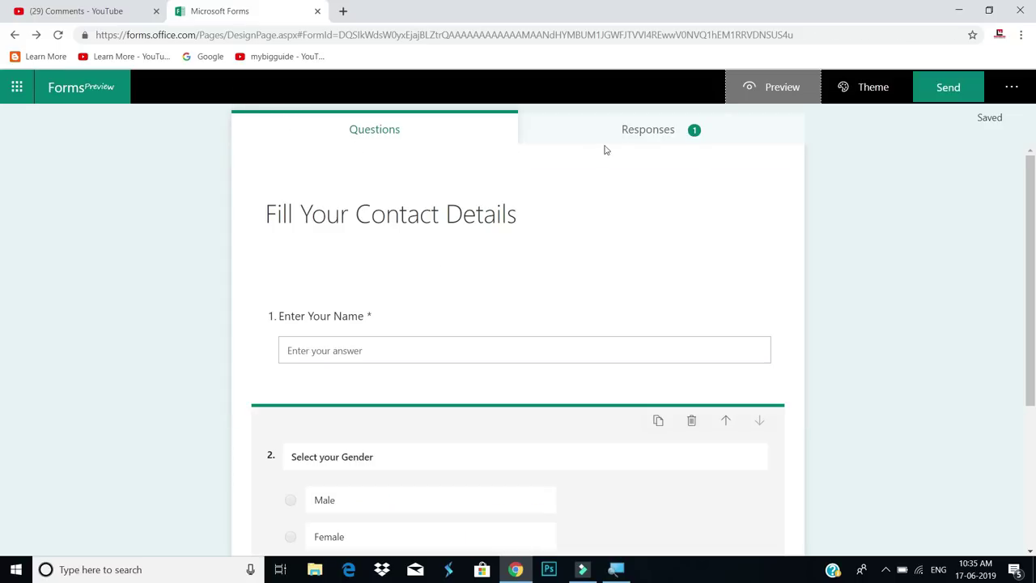
Check the response summary, then export the responses to Excel and open the downloaded workbook
click(657, 136)
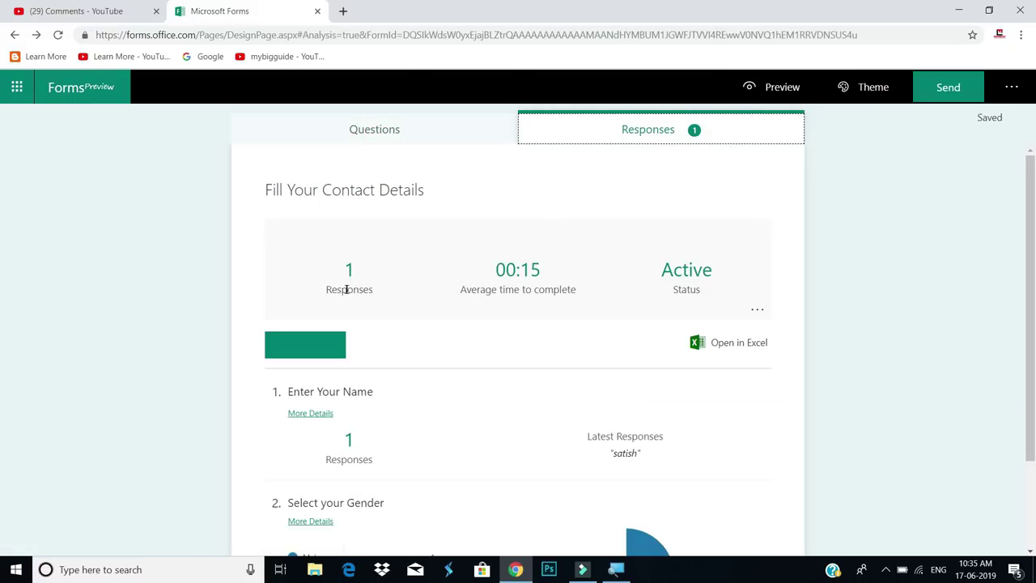
scroll(420, 332, down, 1)
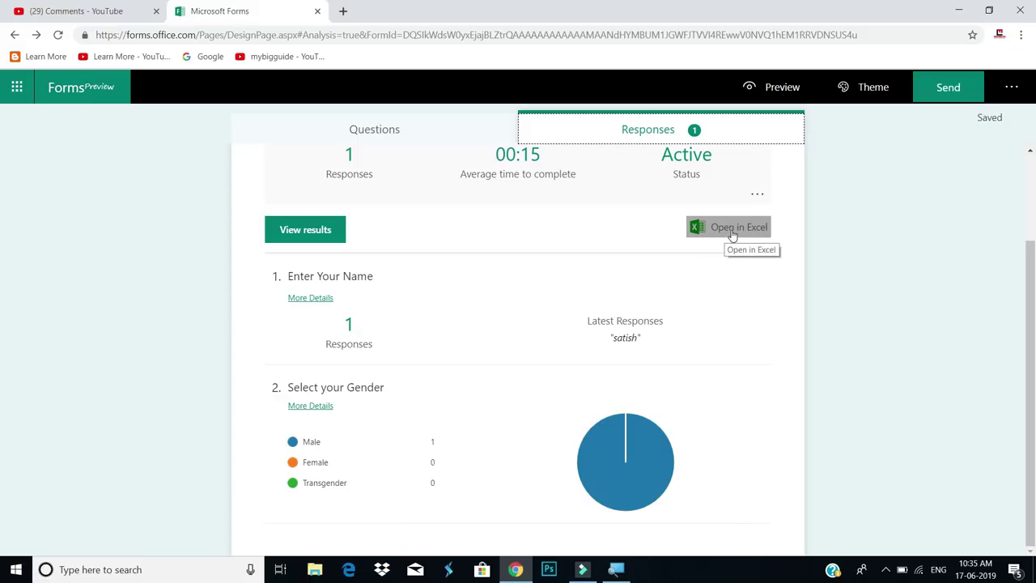
click(731, 232)
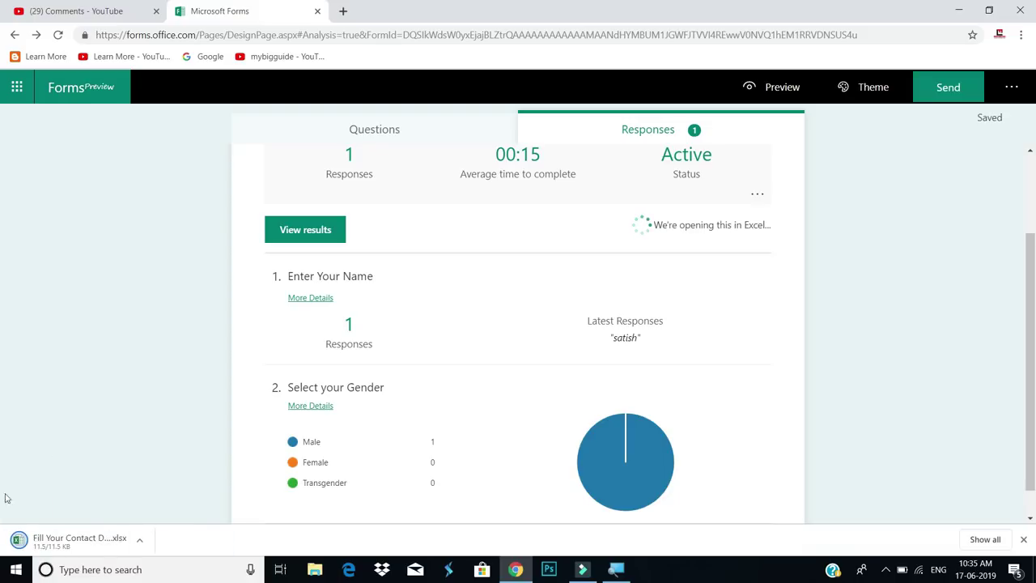
click(52, 542)
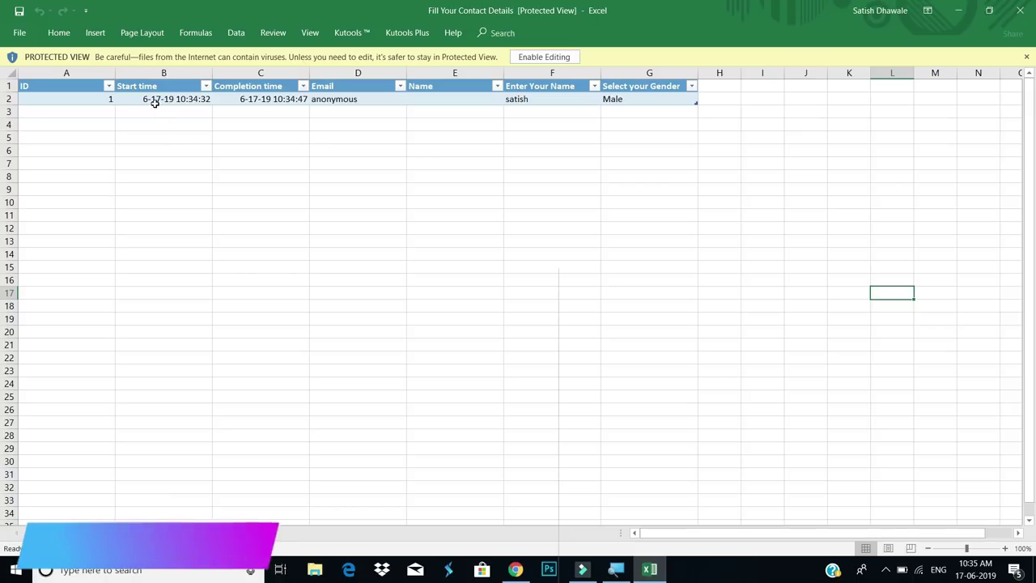
Review row 2's start and completion times, anonymous email, submitted name and gender Male
click(155, 99)
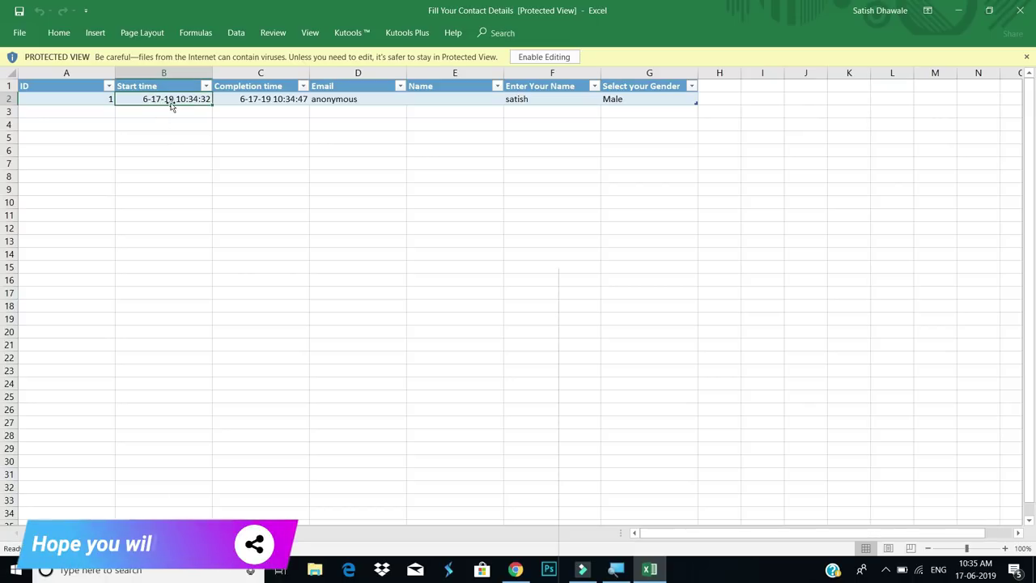
click(287, 98)
click(337, 99)
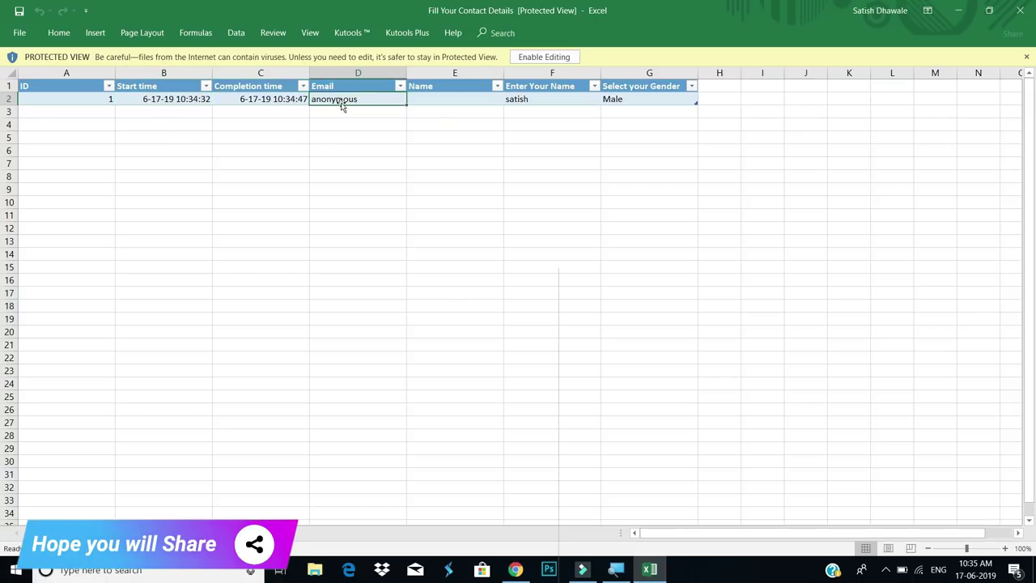
click(554, 100)
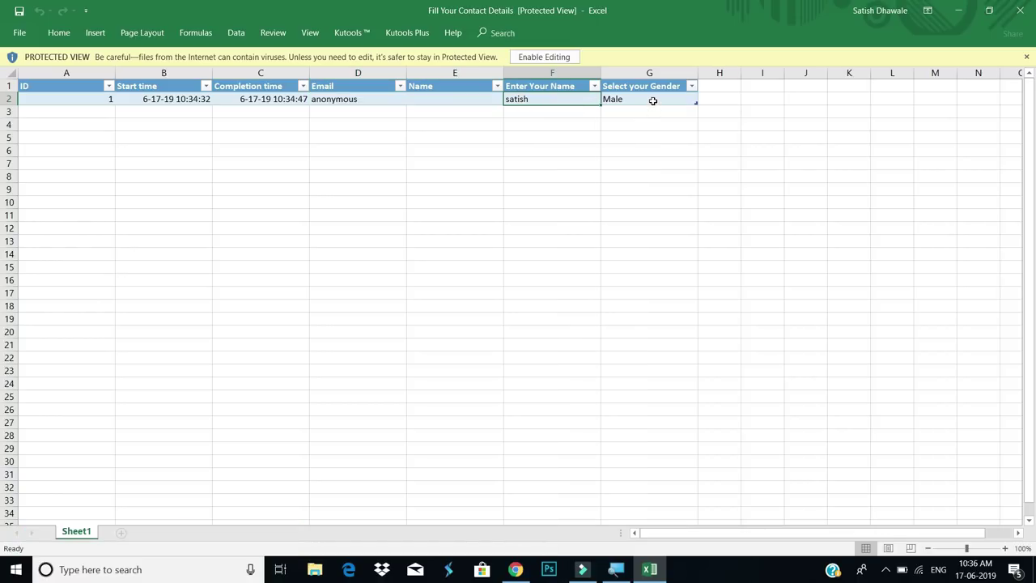
click(652, 101)
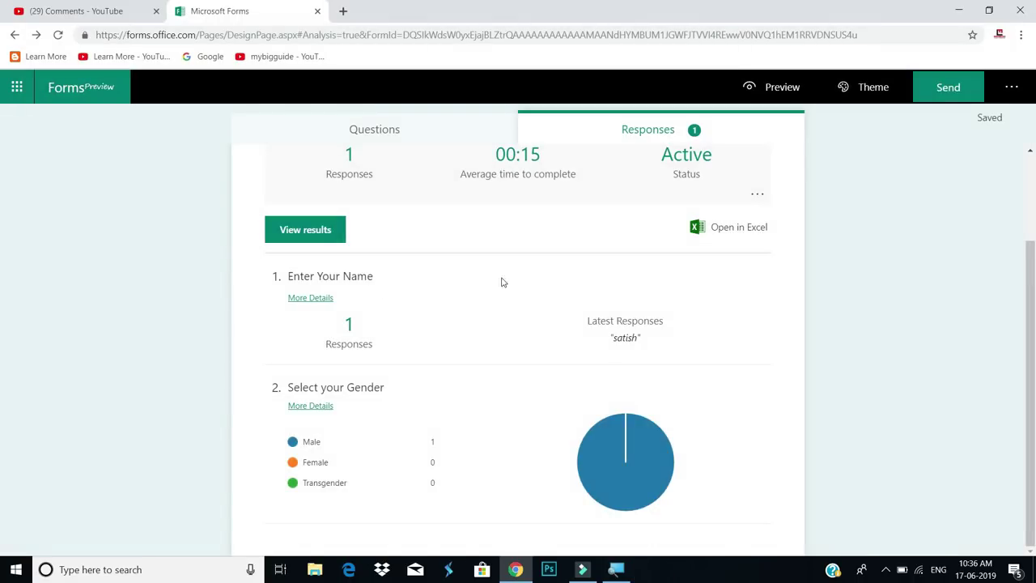
Add a 5-star Rating question as question 3, then return to My forms
click(398, 139)
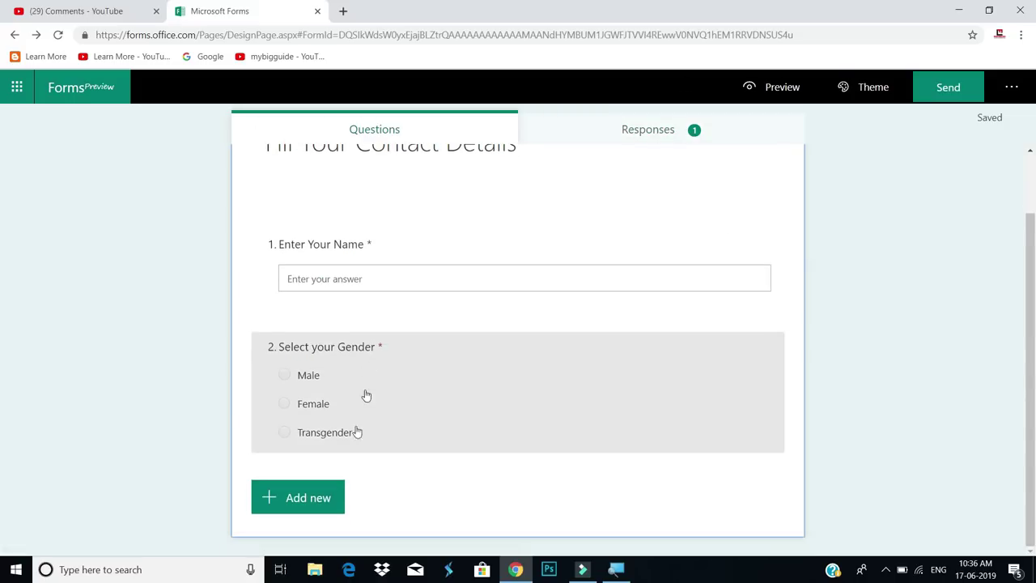
click(321, 499)
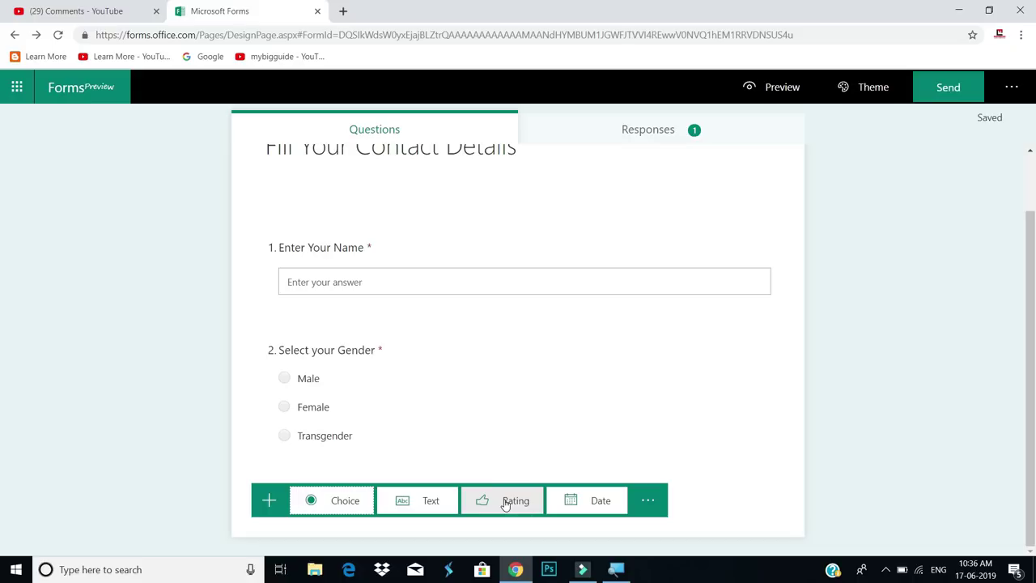
click(505, 501)
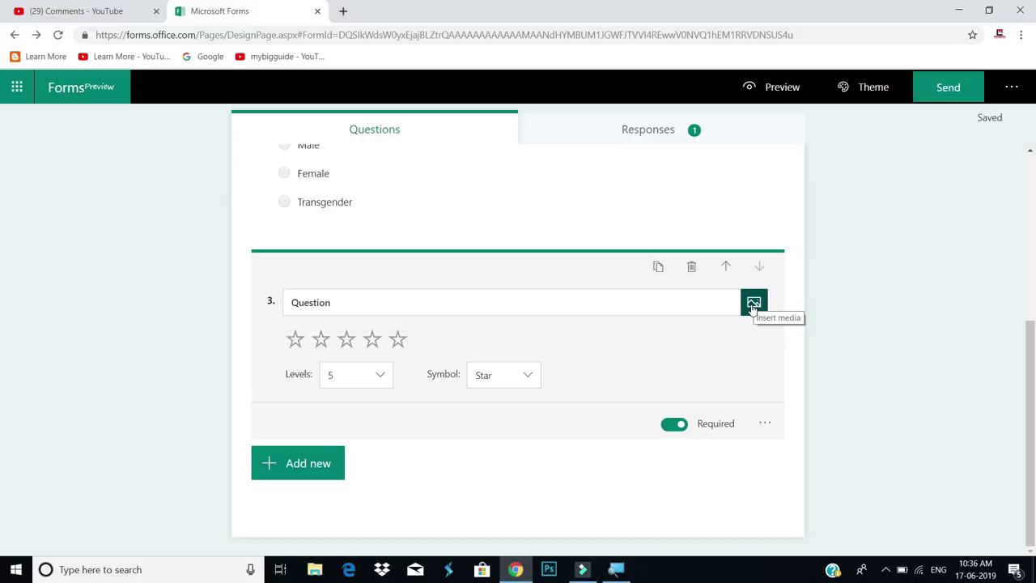
click(67, 90)
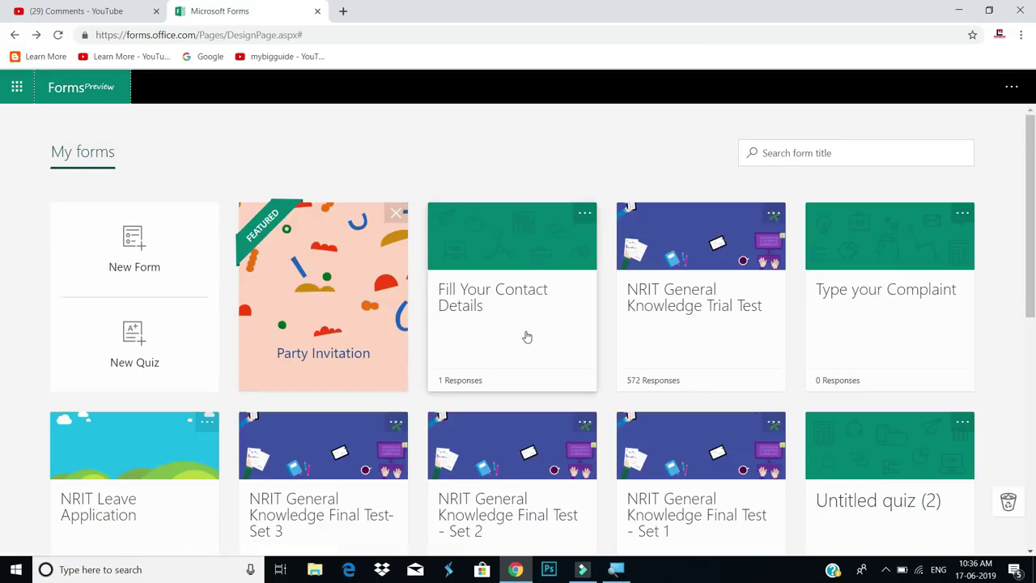
Open the Hindi-titled NRIT teacher-rating form and scroll through its star-rating, 0–10 and suggestions questions
scroll(526, 336, down, 3)
scroll(526, 336, down, 1)
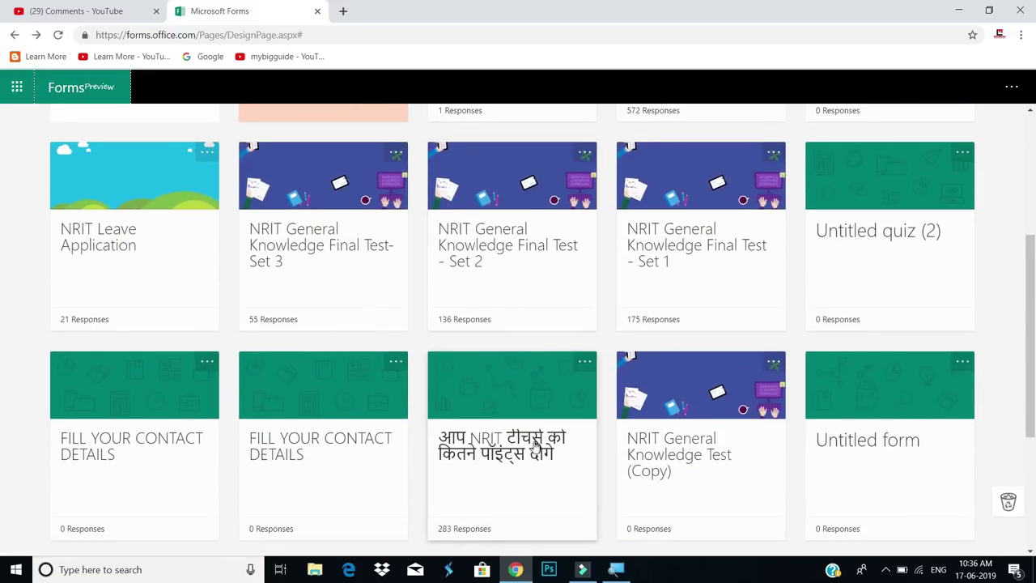
click(540, 457)
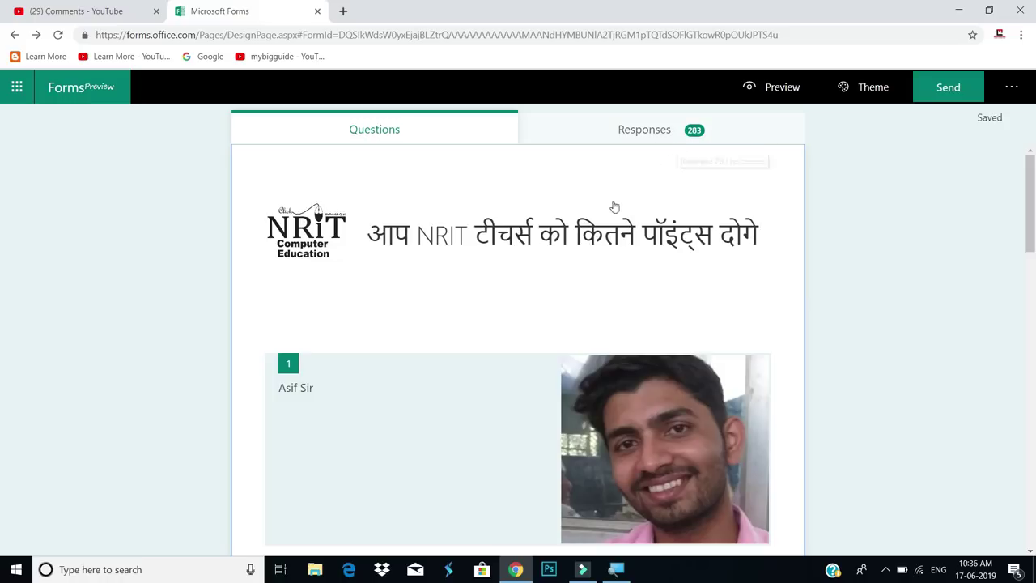
scroll(527, 289, down, 3)
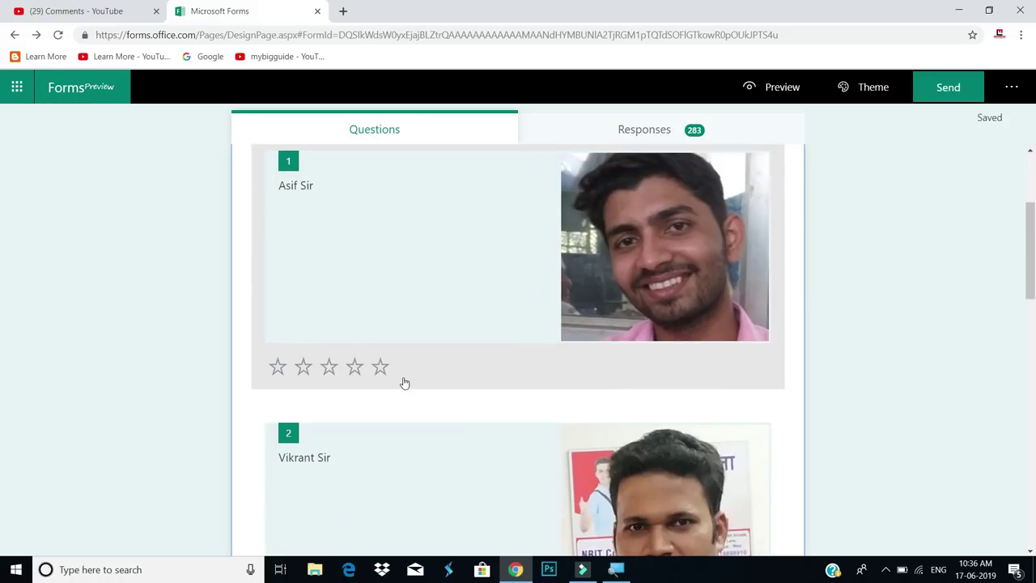
scroll(407, 382, down, 3)
scroll(411, 382, down, 3)
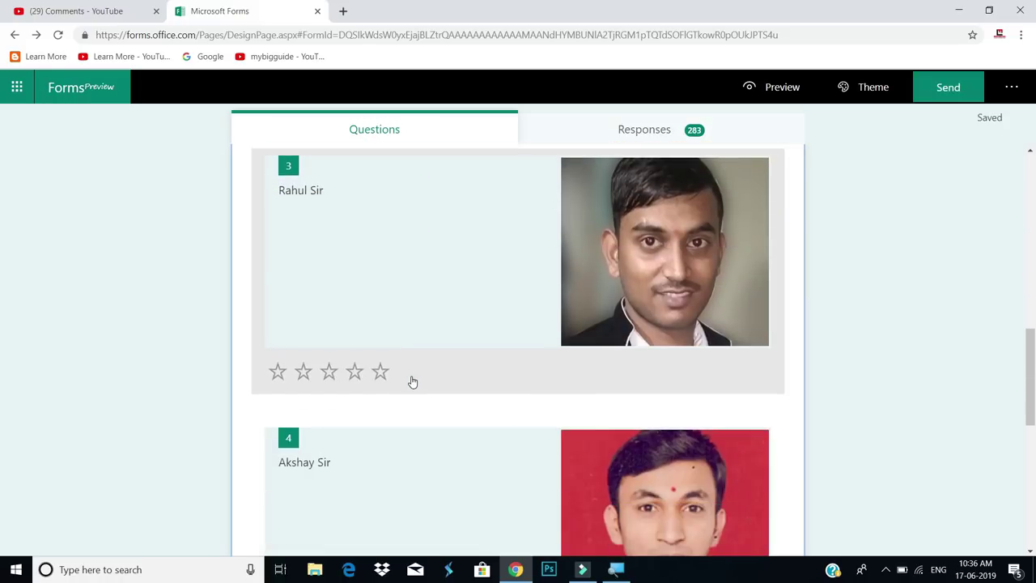
scroll(412, 381, down, 5)
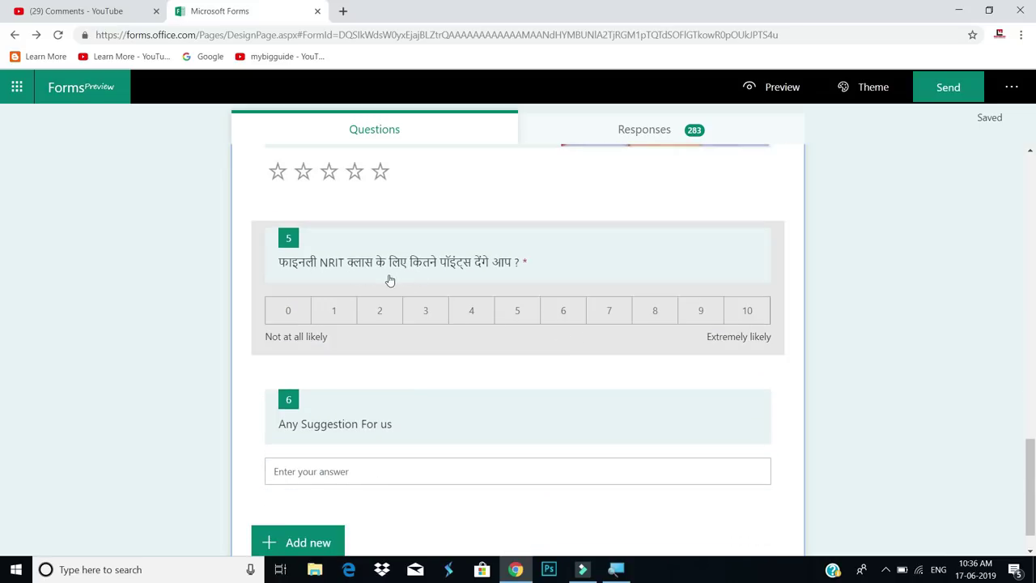
scroll(357, 387, down, 1)
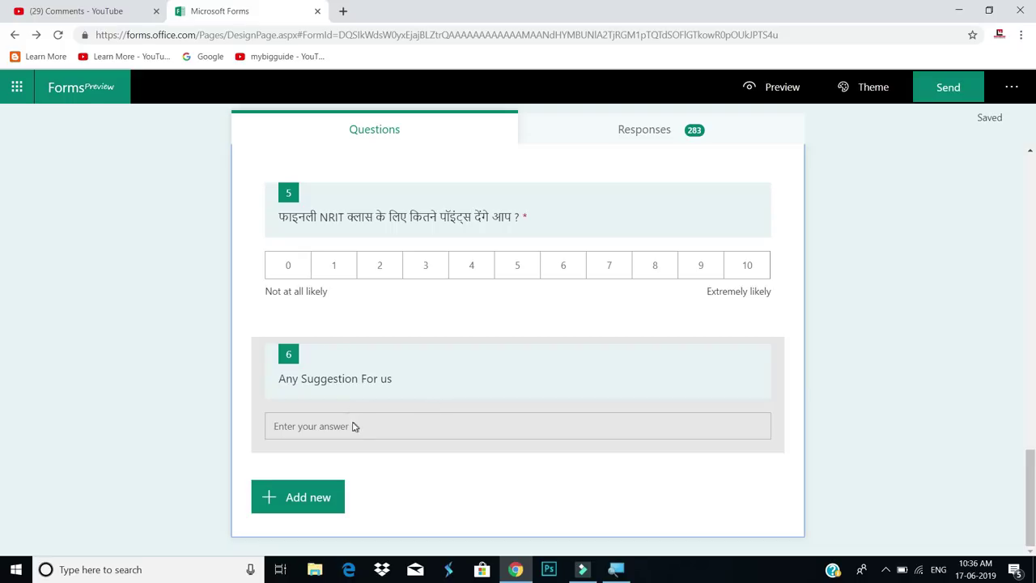
scroll(430, 400, up, 8)
scroll(434, 398, up, 5)
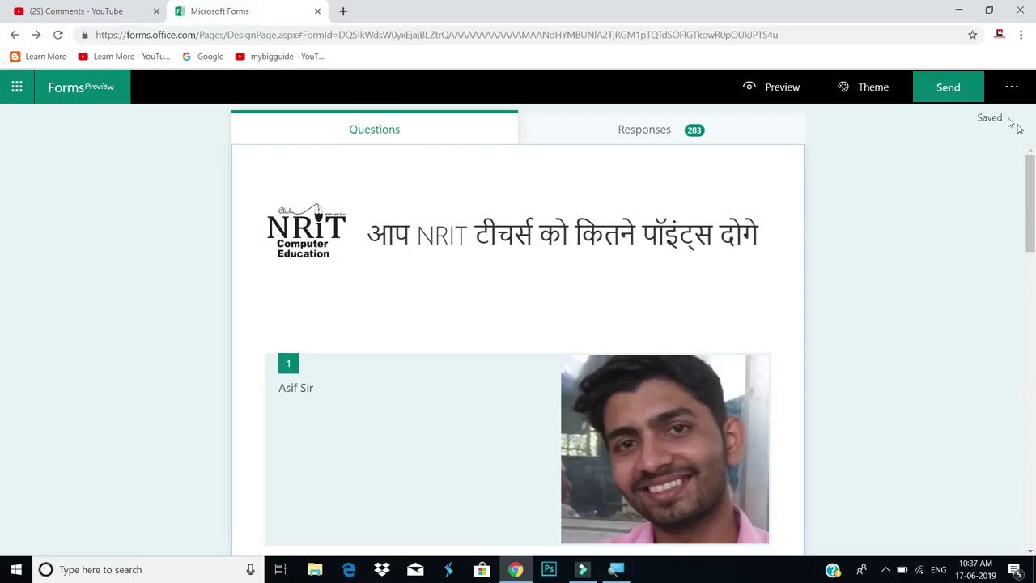
Download the NRIT form's QR code as a PNG image and open it
click(949, 95)
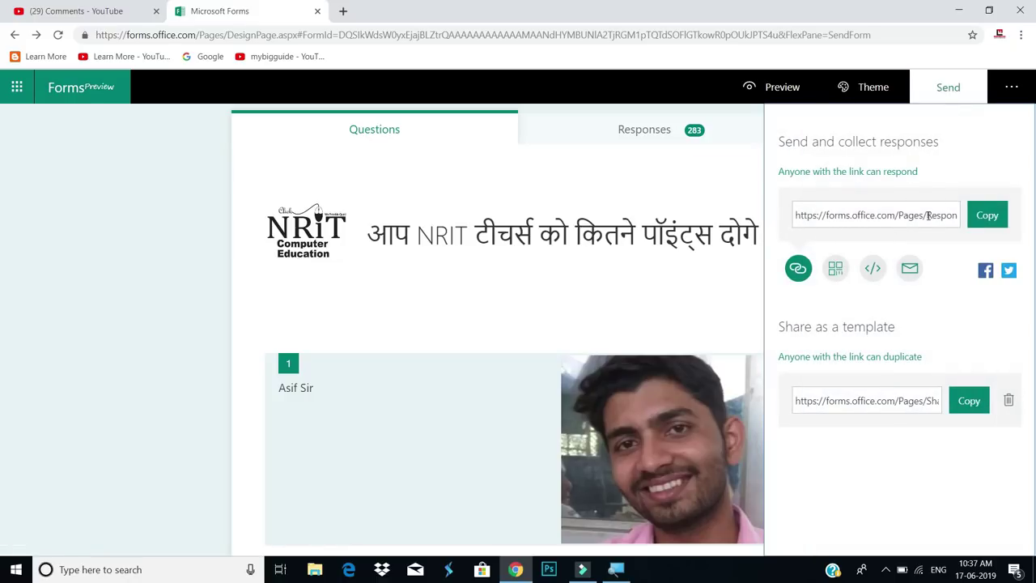
click(834, 271)
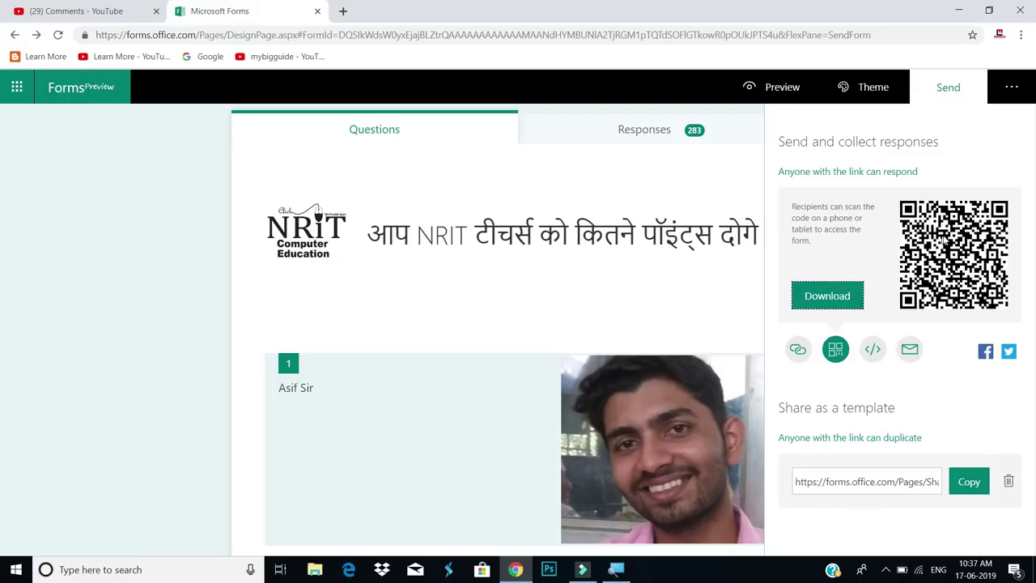
click(810, 299)
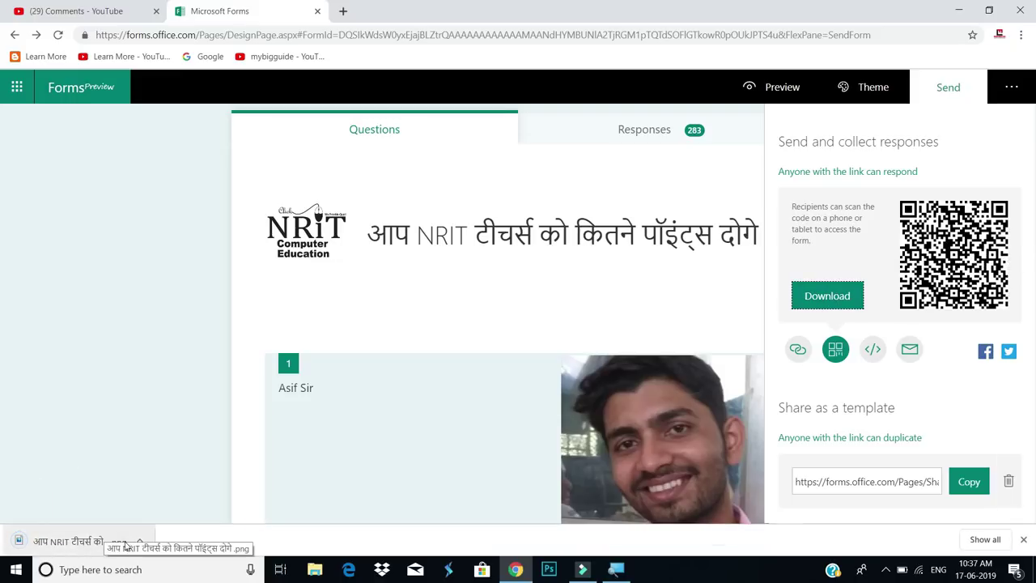
click(95, 542)
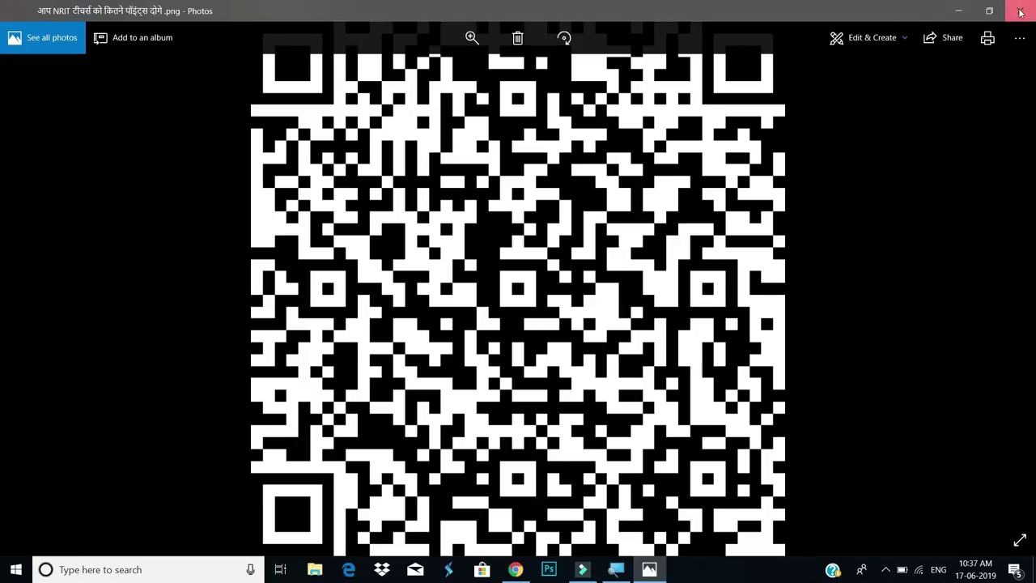
Close the Photos window showing the QR code image
click(1019, 10)
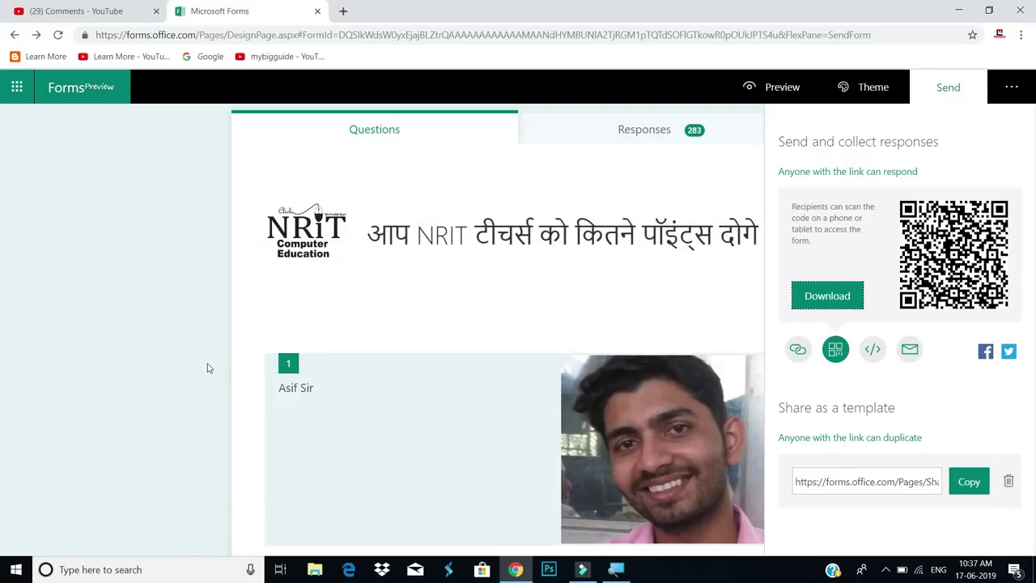